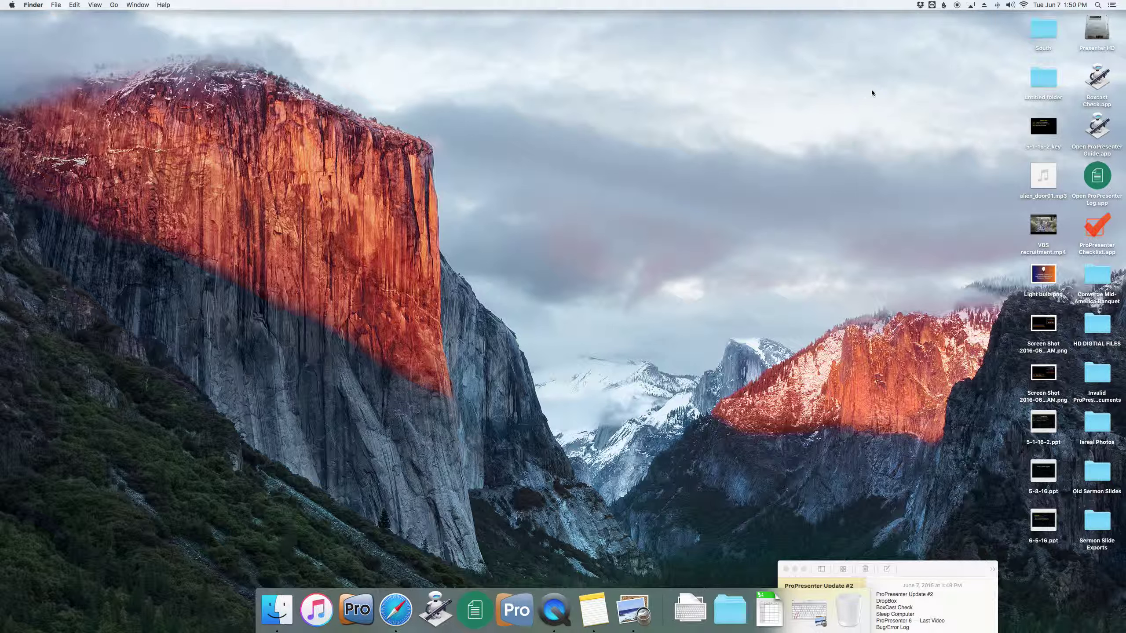
- Find 6-5-16.ppt in Dropbox's Sunday Sermon Slides folder; a drag to the desktop is cancelled
left_click(921, 7)
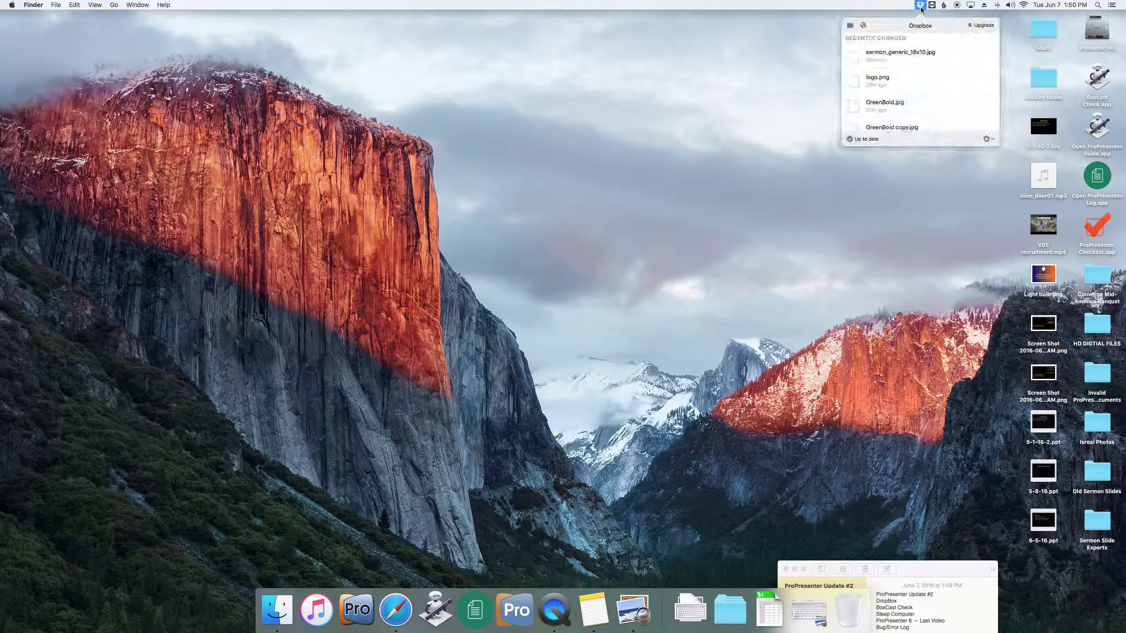
left_click(850, 26)
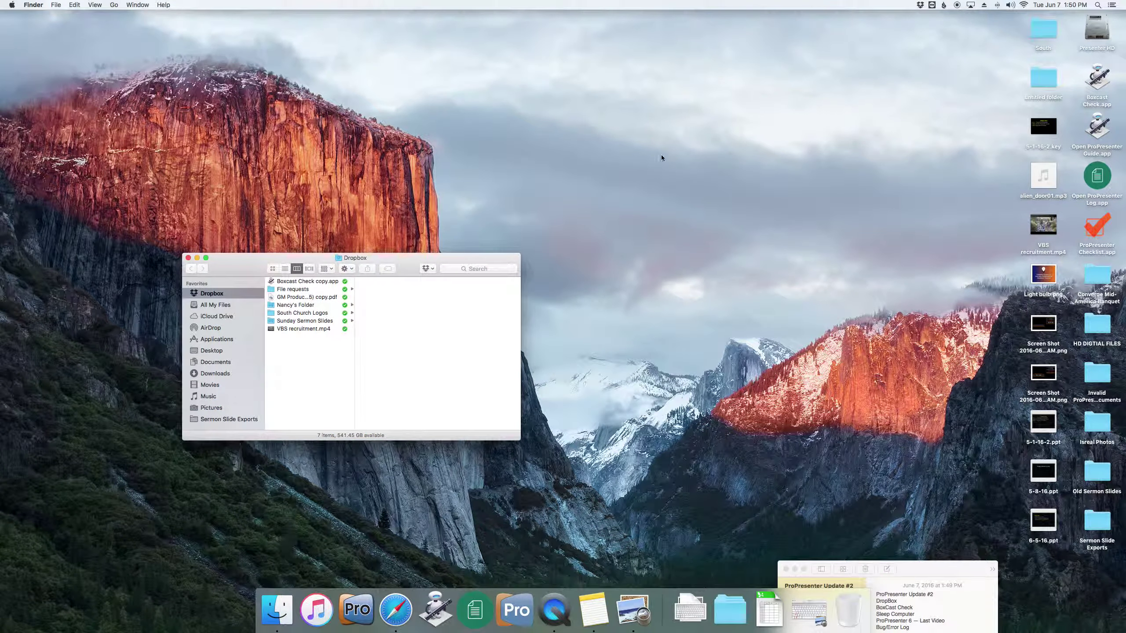
left_click(287, 322)
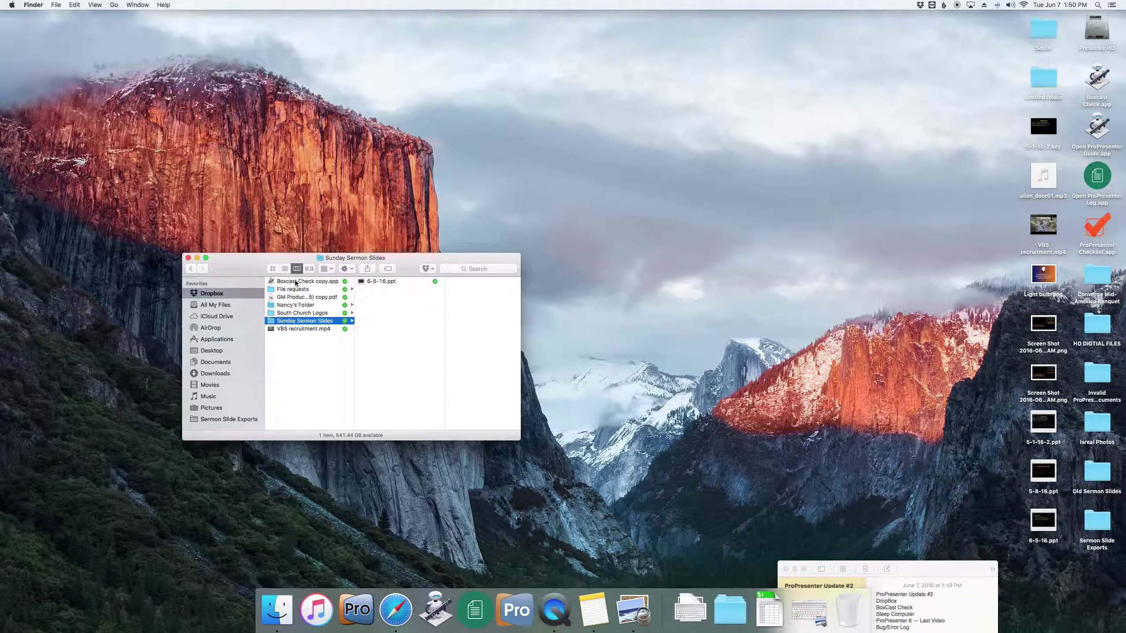
left_click(305, 314)
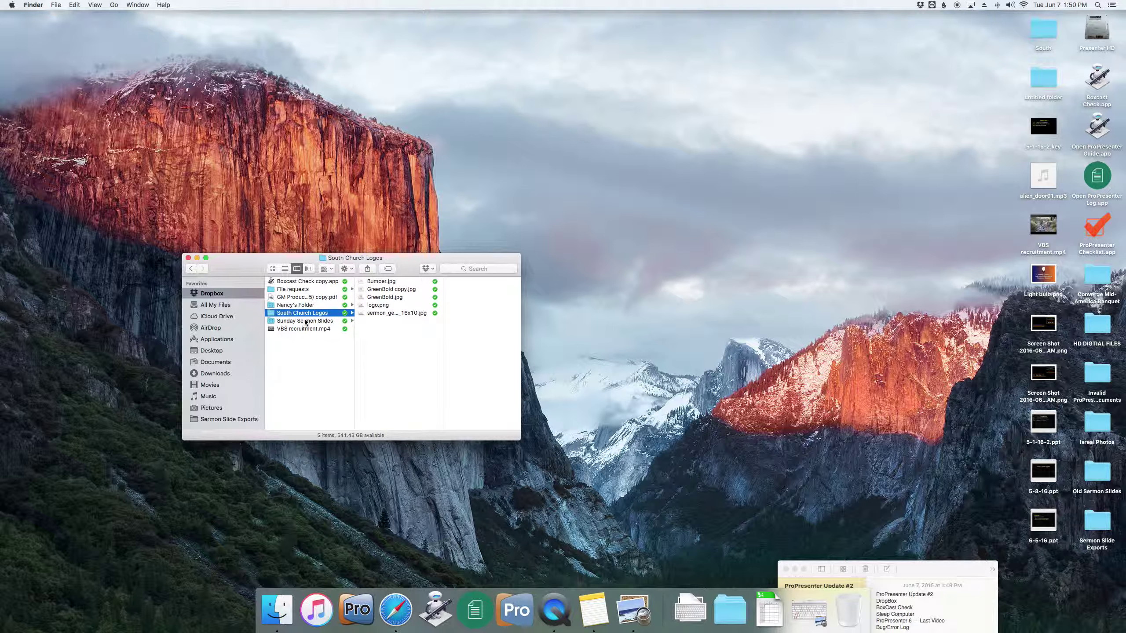
left_click(305, 321)
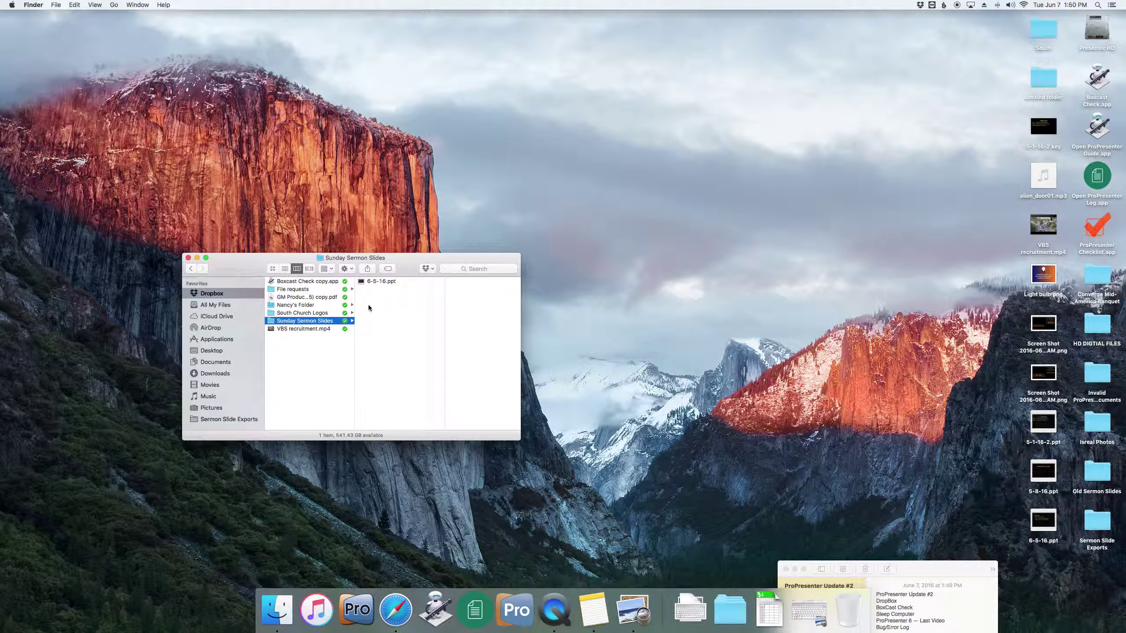
left_click(379, 283)
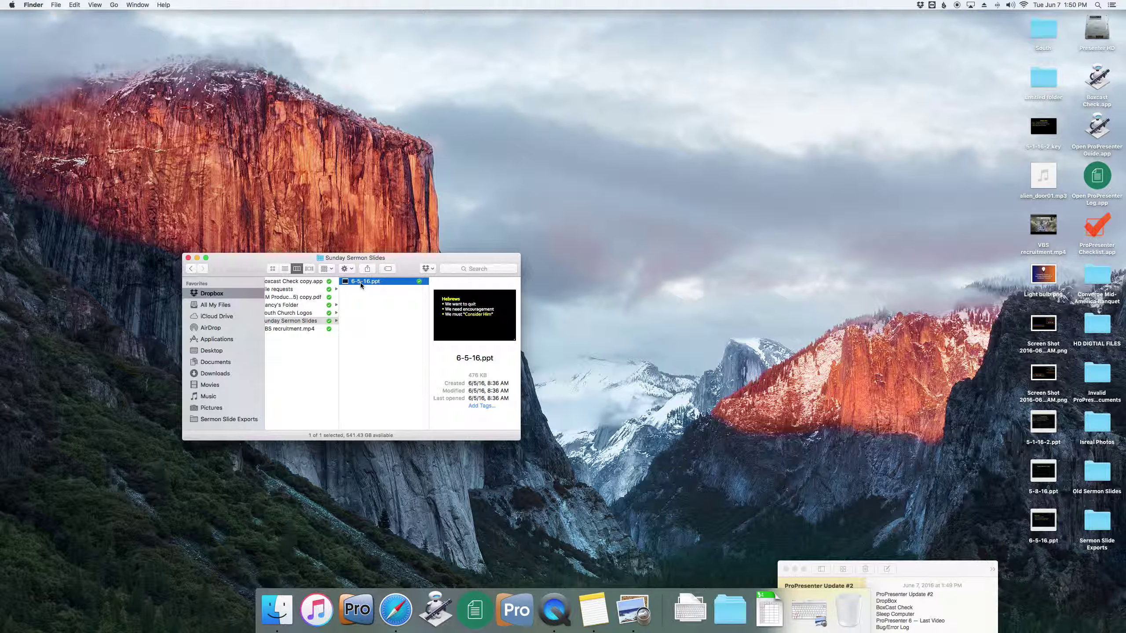
left_click_drag(360, 282, 1079, 487)
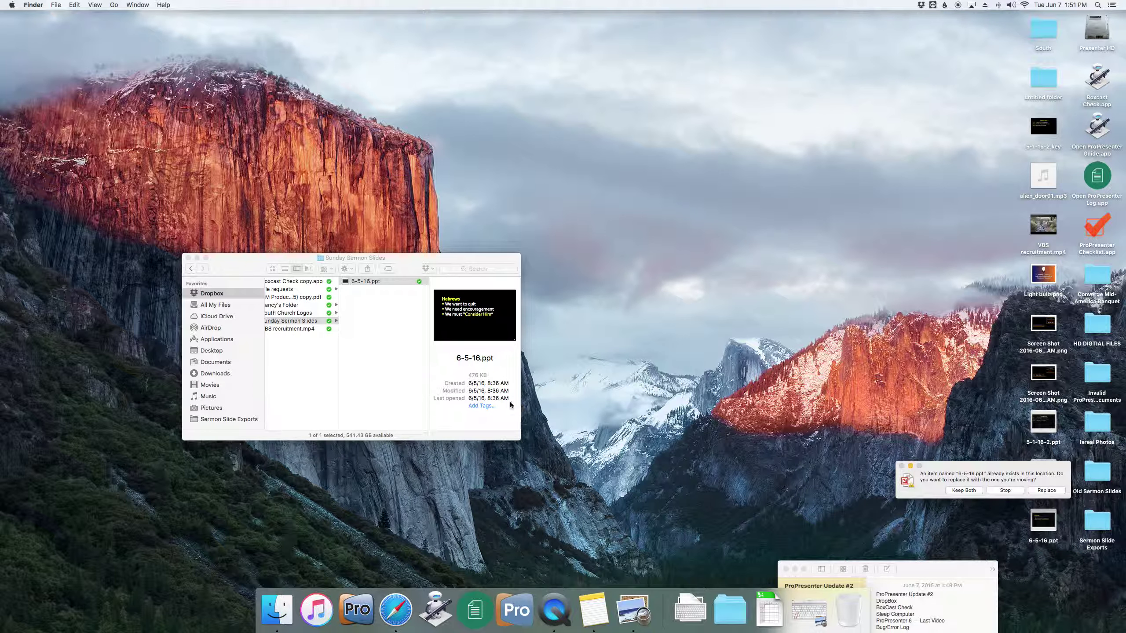
left_click(1004, 491)
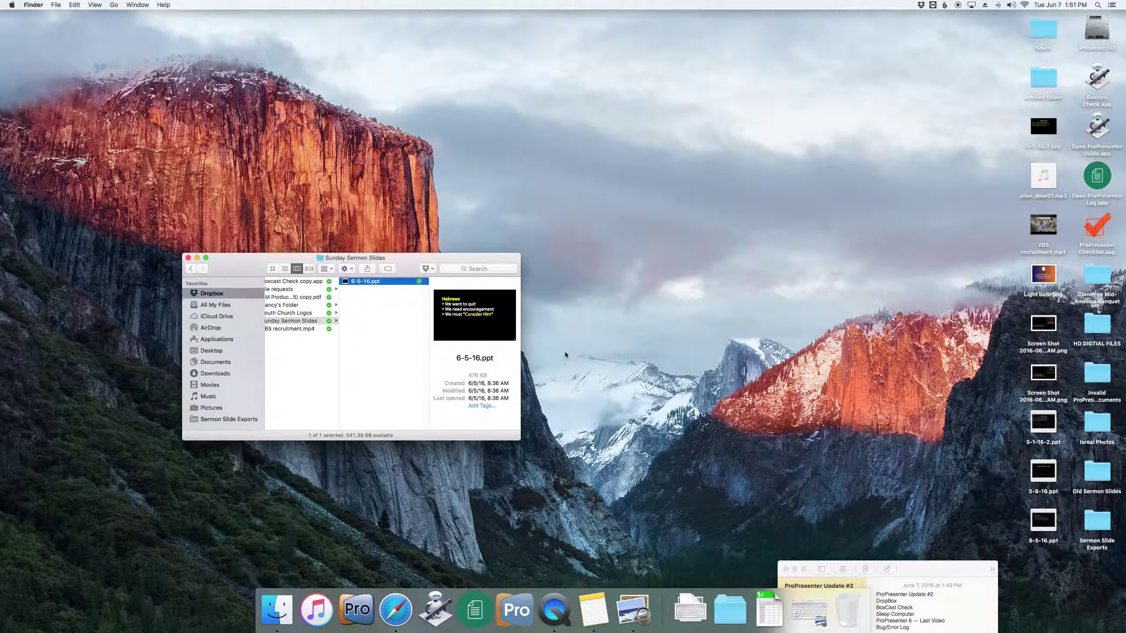
- Copy 6-5-16.ppt onto the desktop, replacing the older copy, and close the folder window
right_click(373, 285)
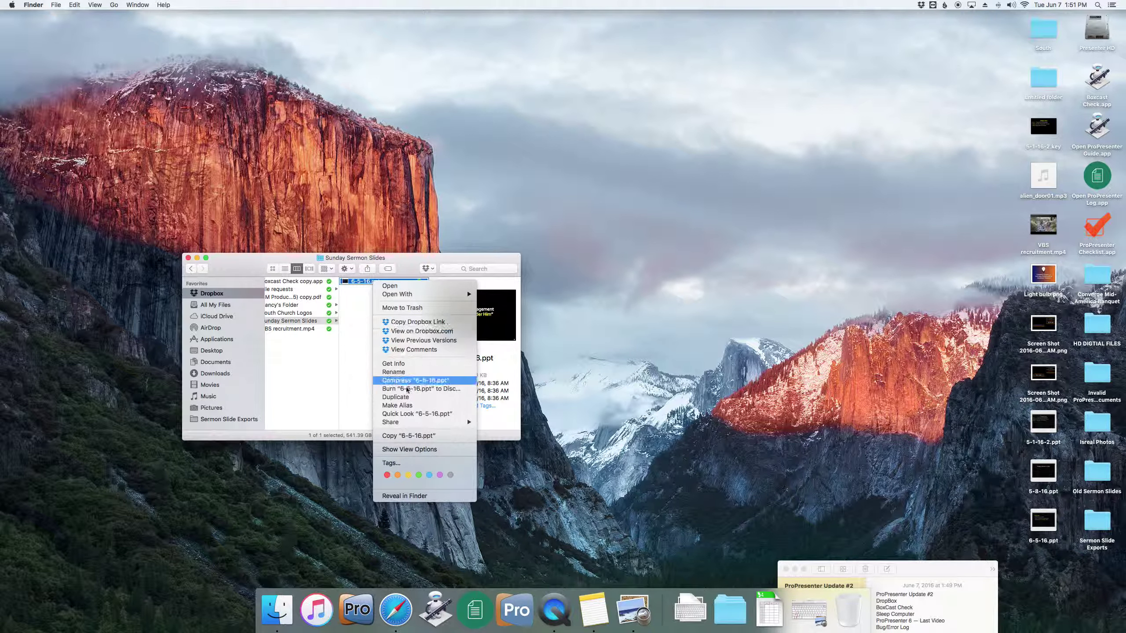
left_click(407, 437)
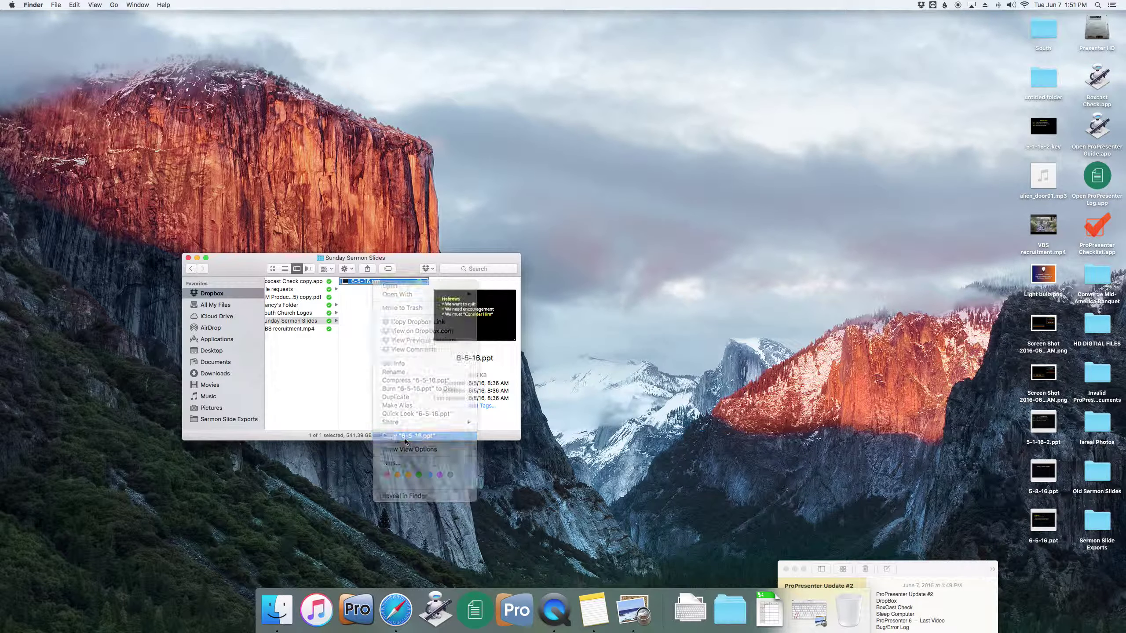
right_click(893, 360)
left_click(924, 388)
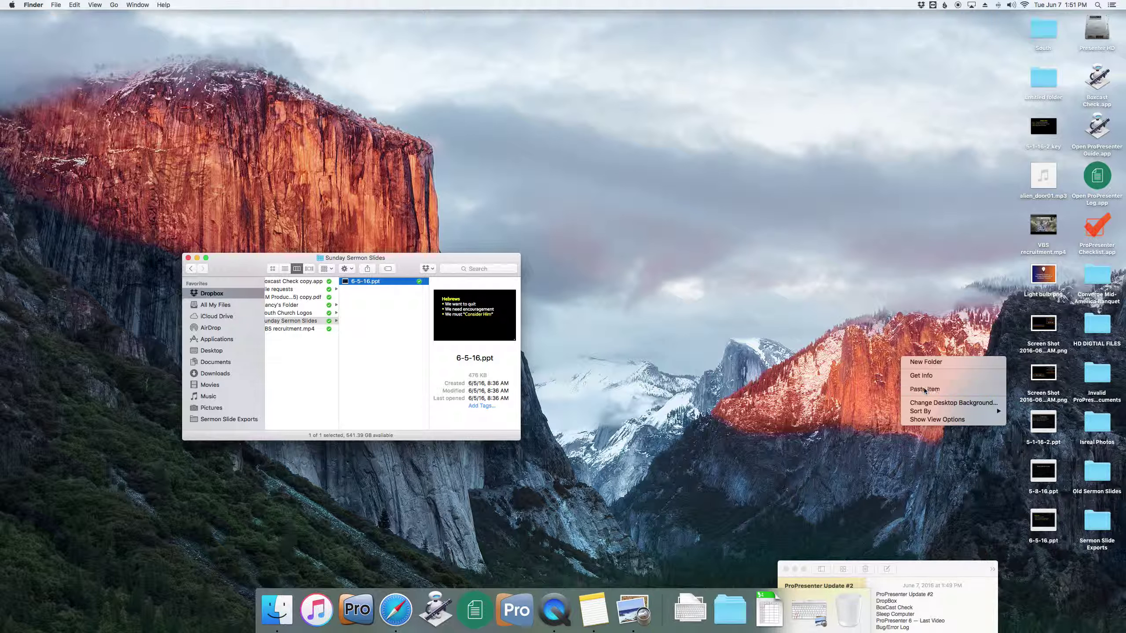
left_click(1046, 491)
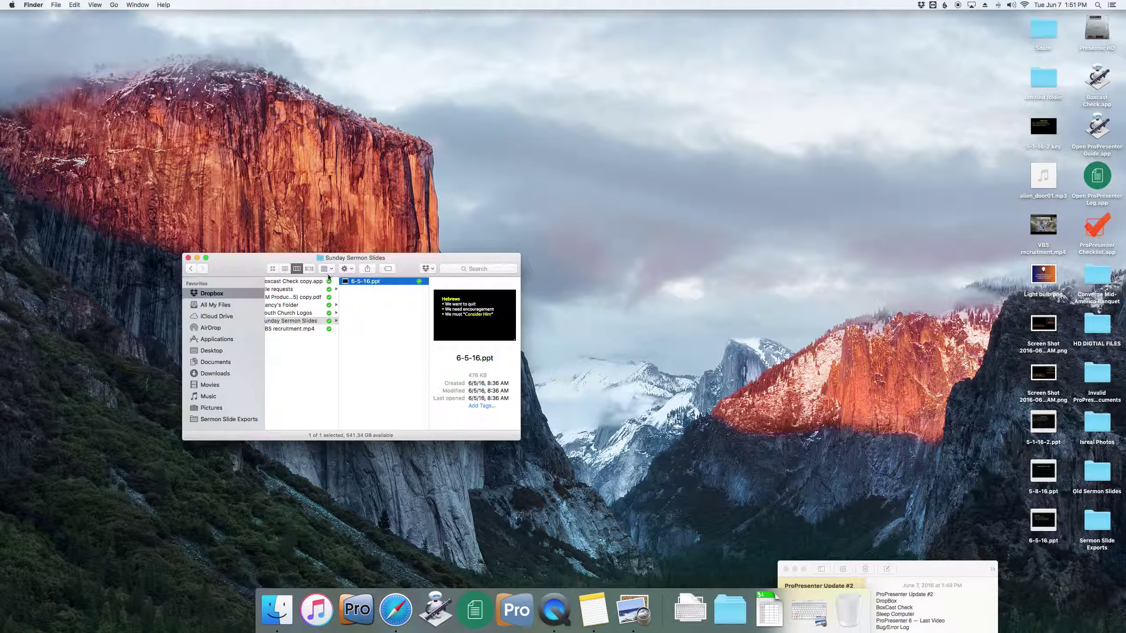
left_click(187, 258)
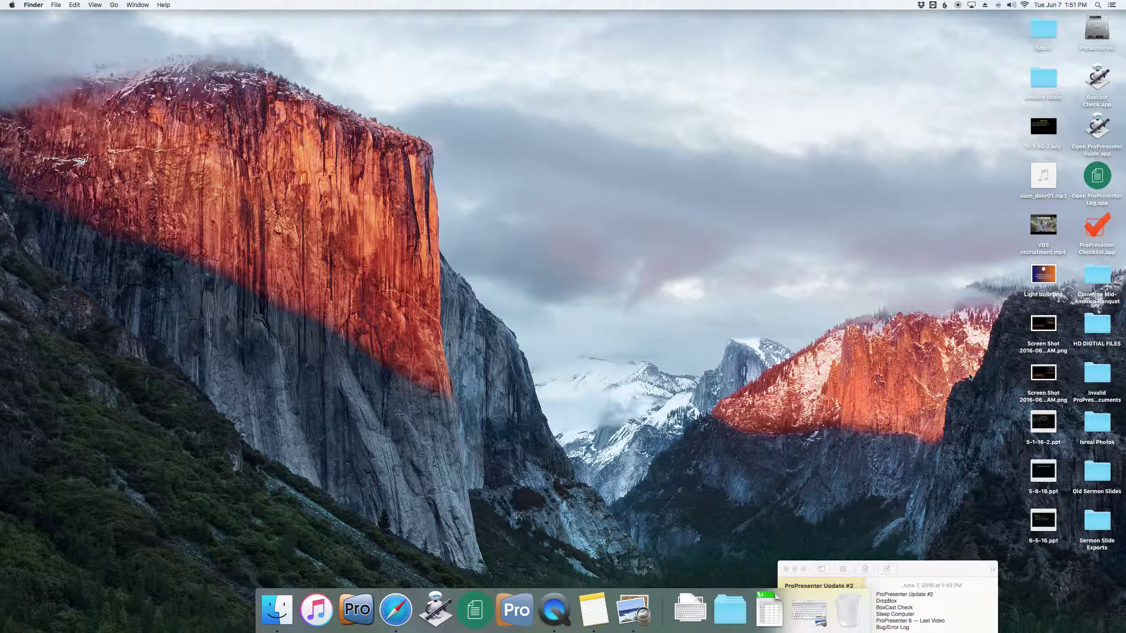
left_click(899, 614)
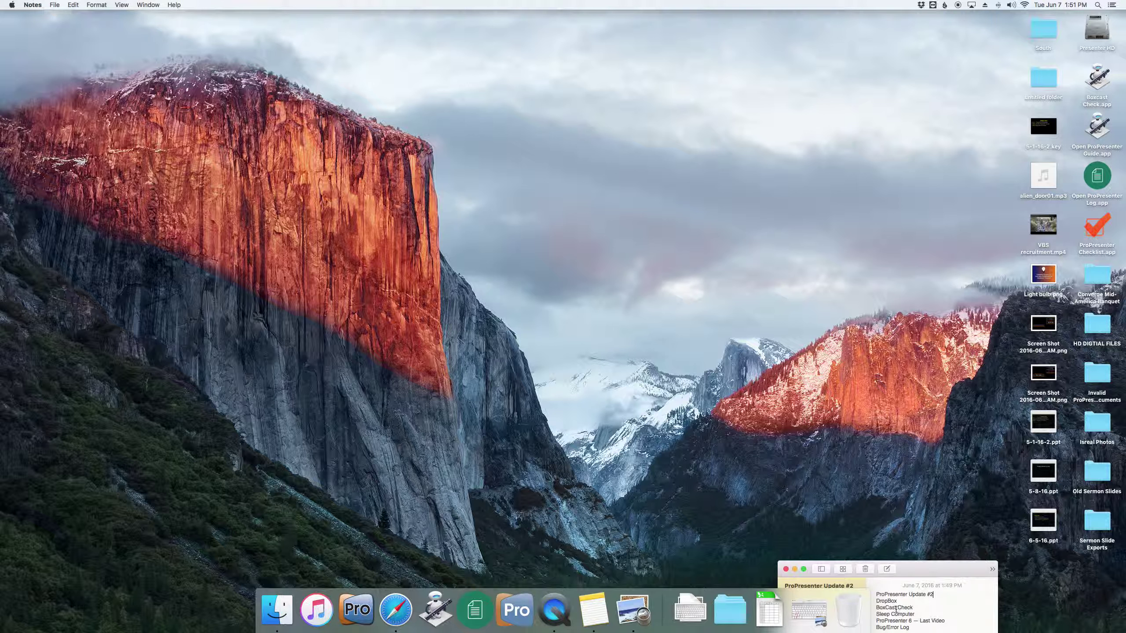
triple_click(927, 609)
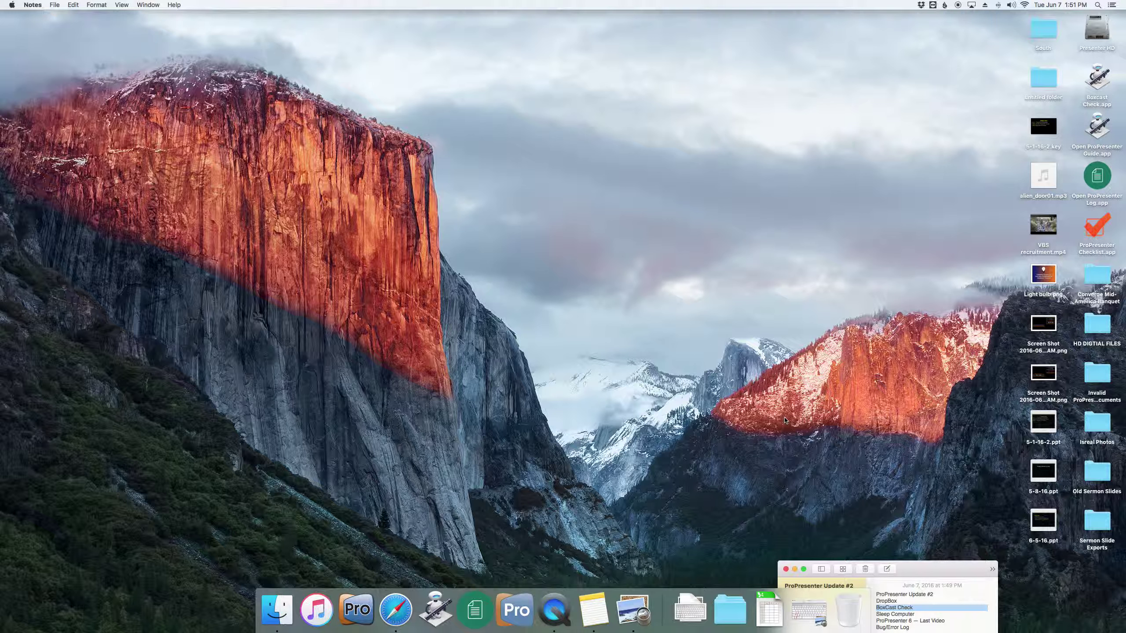
left_click(613, 440)
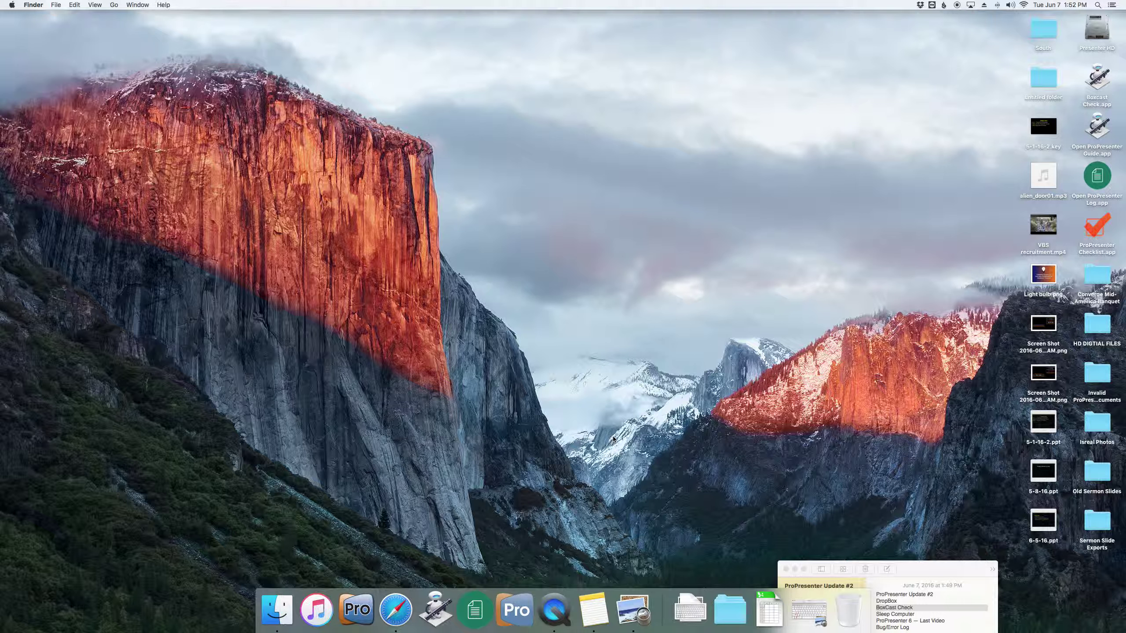
- Launch Boxcast Check.app from the desktop
double_click(1099, 82)
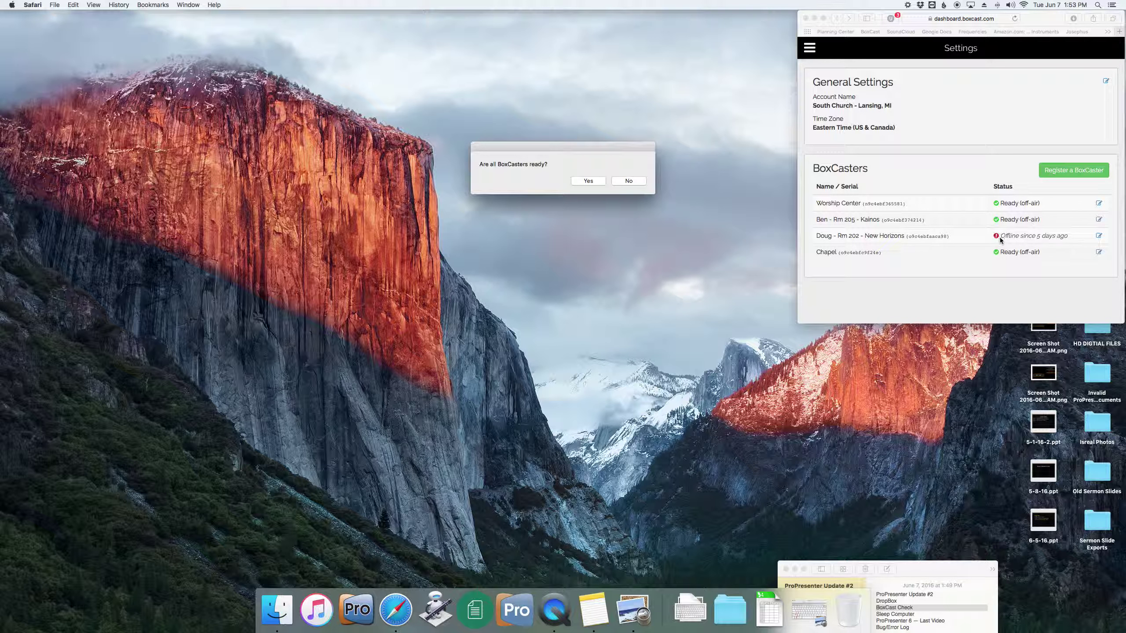
- Answer No to the readiness check because one BoxCaster is offline, allow calendar access, and close Safari
left_click(1016, 237)
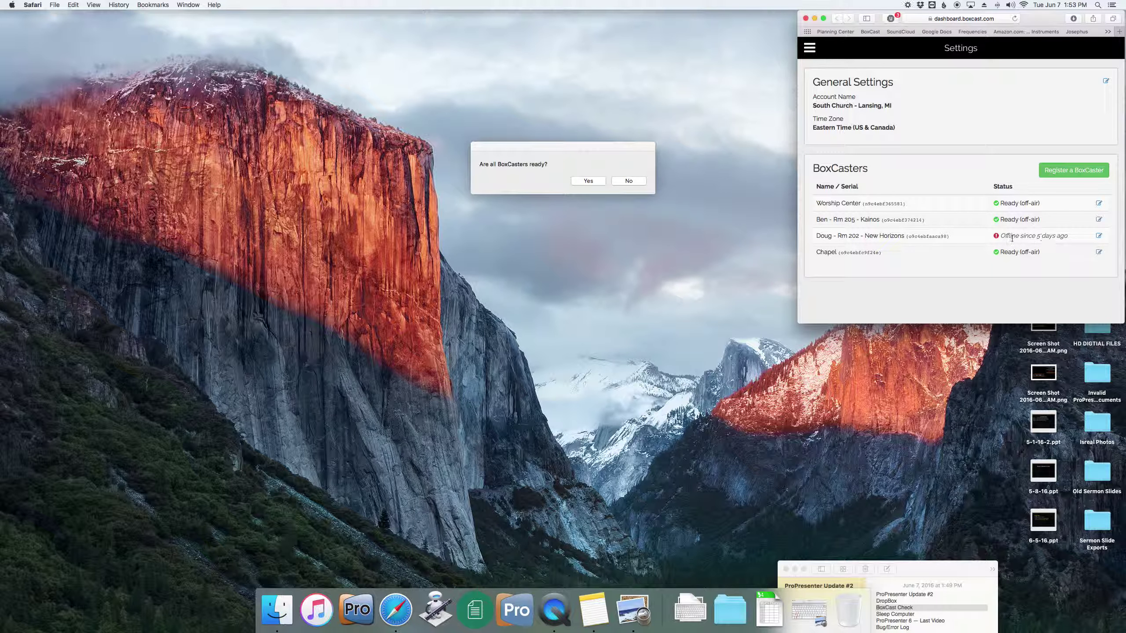
left_click_drag(1001, 237, 1073, 242)
left_click(631, 164)
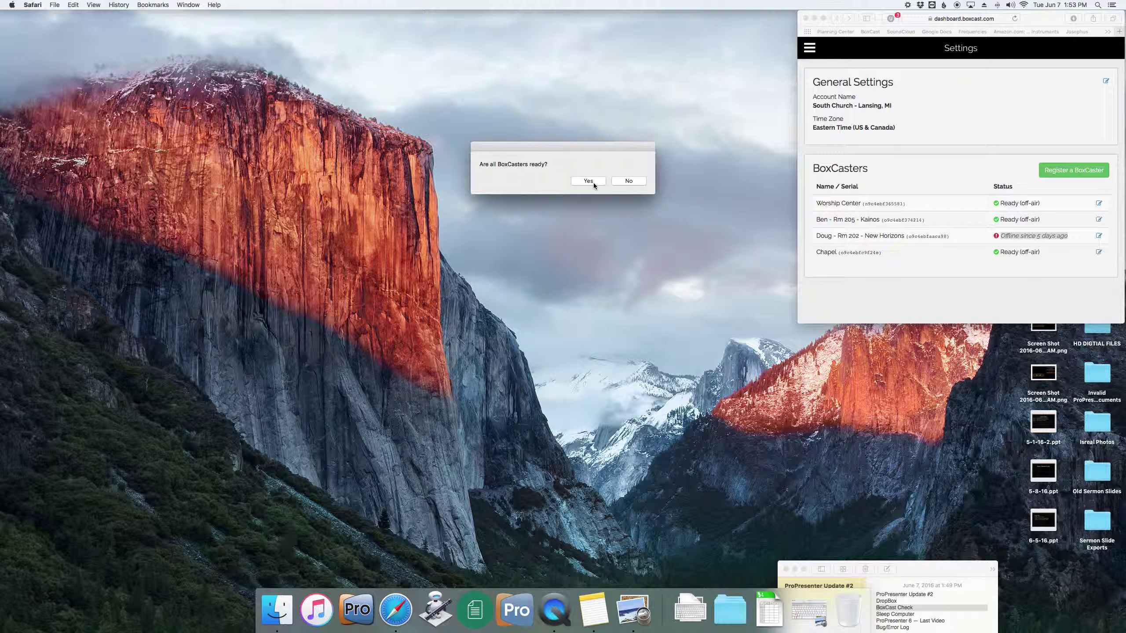
left_click(626, 182)
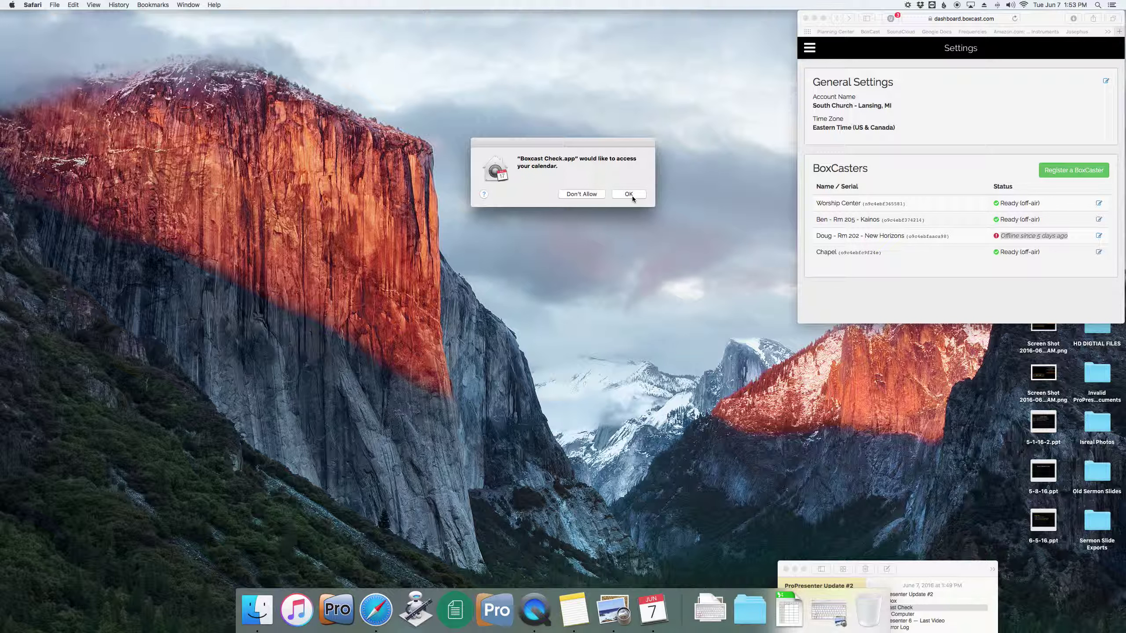
left_click(632, 196)
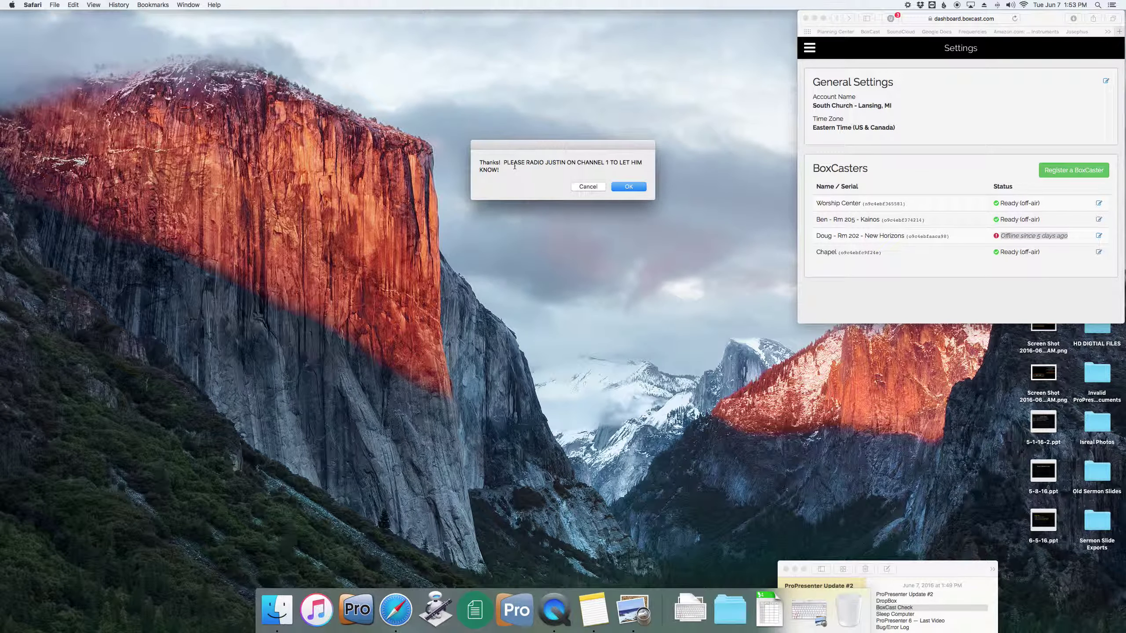
left_click_drag(504, 163, 524, 181)
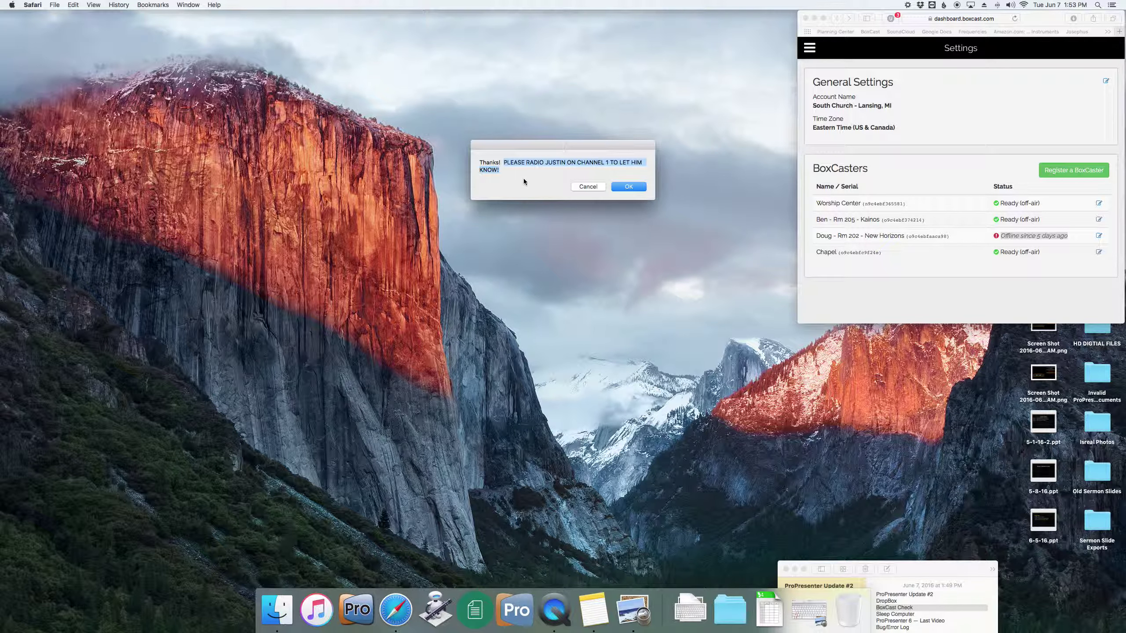
left_click(643, 189)
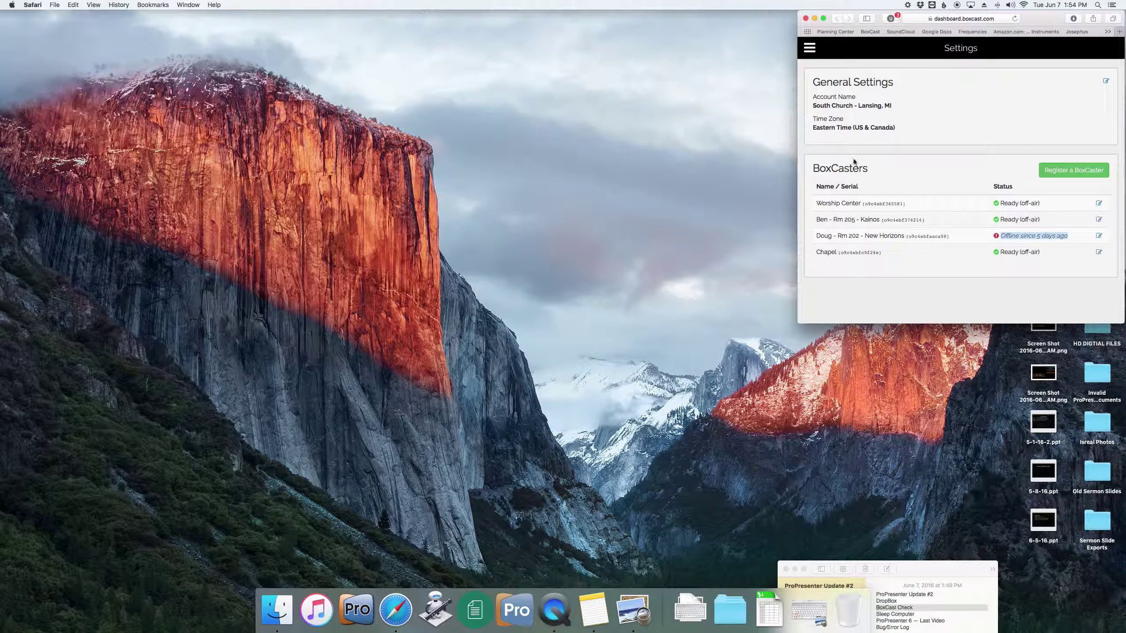
left_click(806, 20)
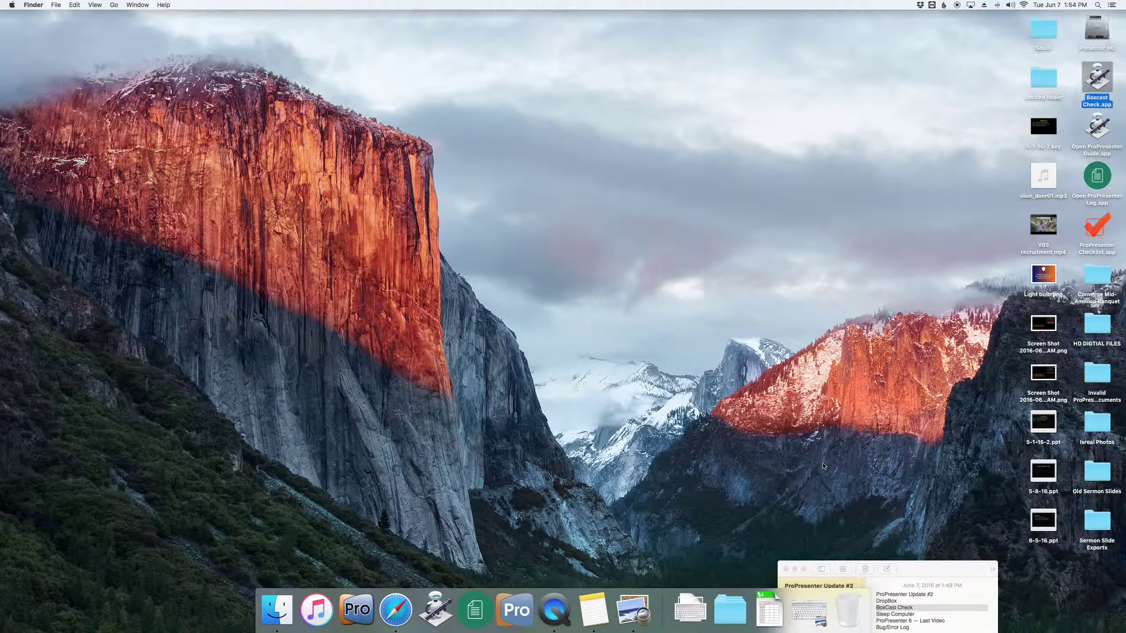
- Launch ProPresenter Checklist.app to open the Sunday AM Checklist form, nudging the window aside and back
double_click(1095, 232)
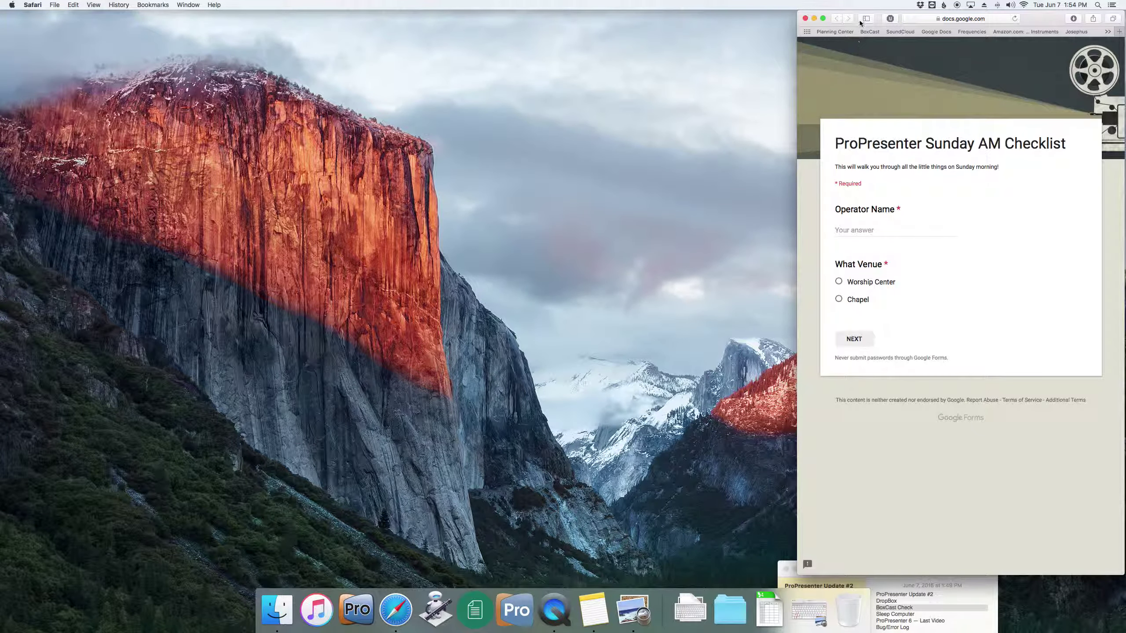
left_click_drag(1035, 23, 936, 18)
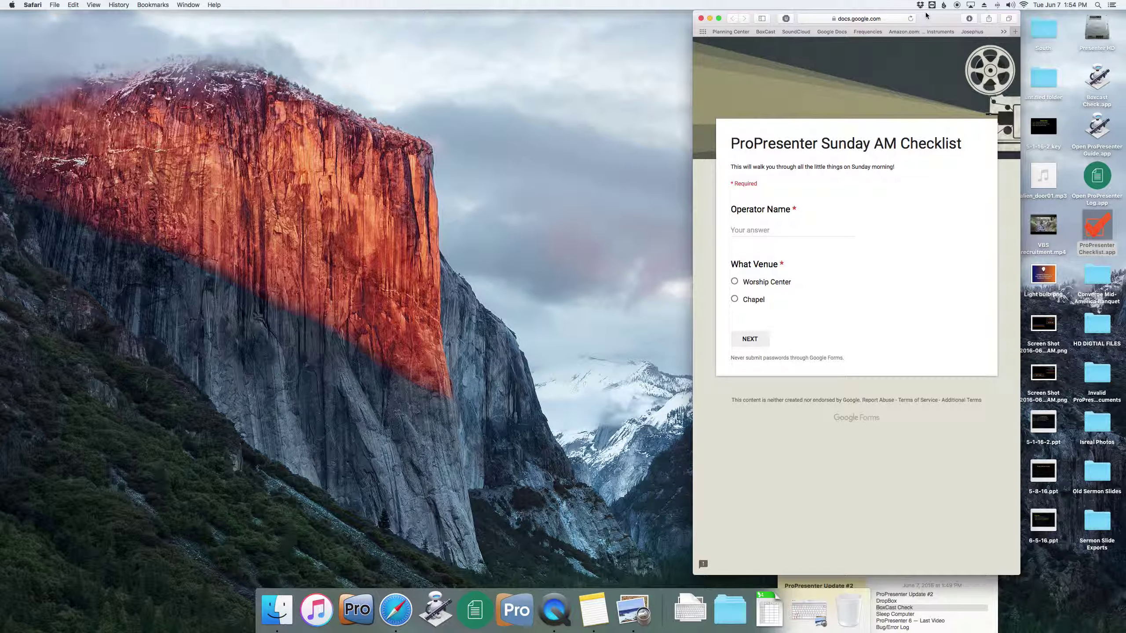
left_click_drag(930, 18, 1034, 18)
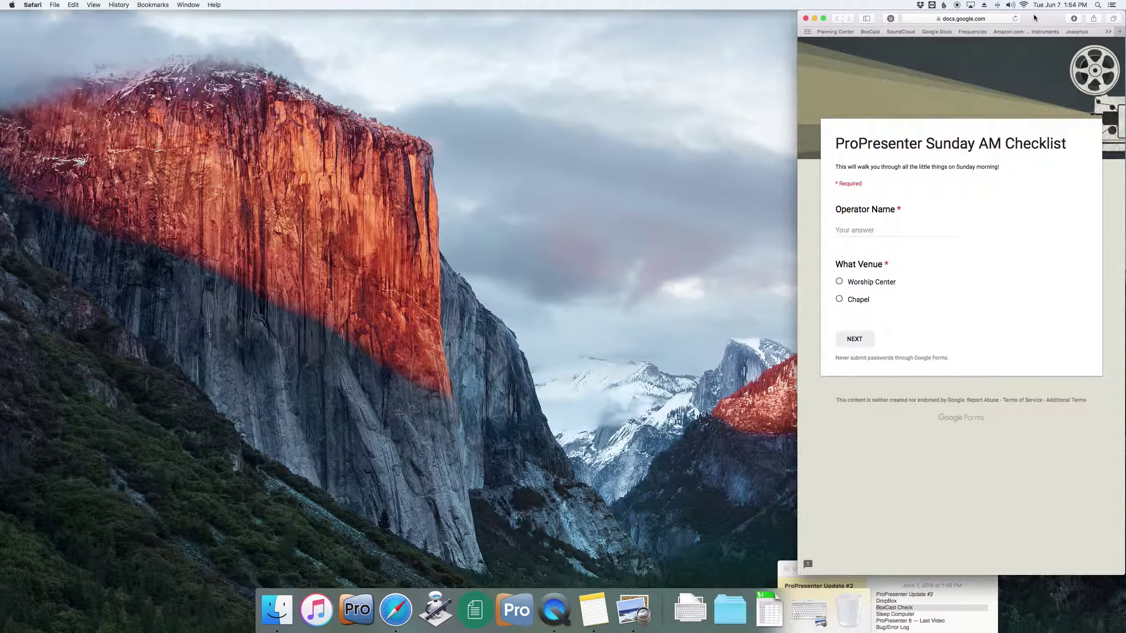
- Enter the operator's name, choose Chapel as the venue, and continue to the Pre-Service Checklist page
left_click(879, 230)
left_click(839, 299)
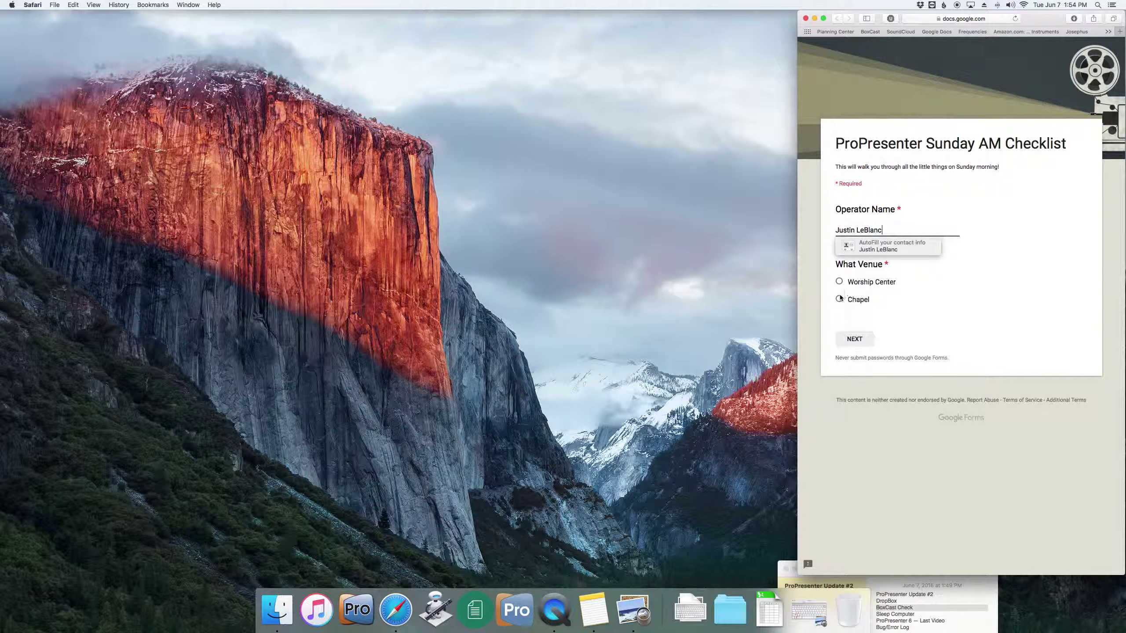
left_click(859, 341)
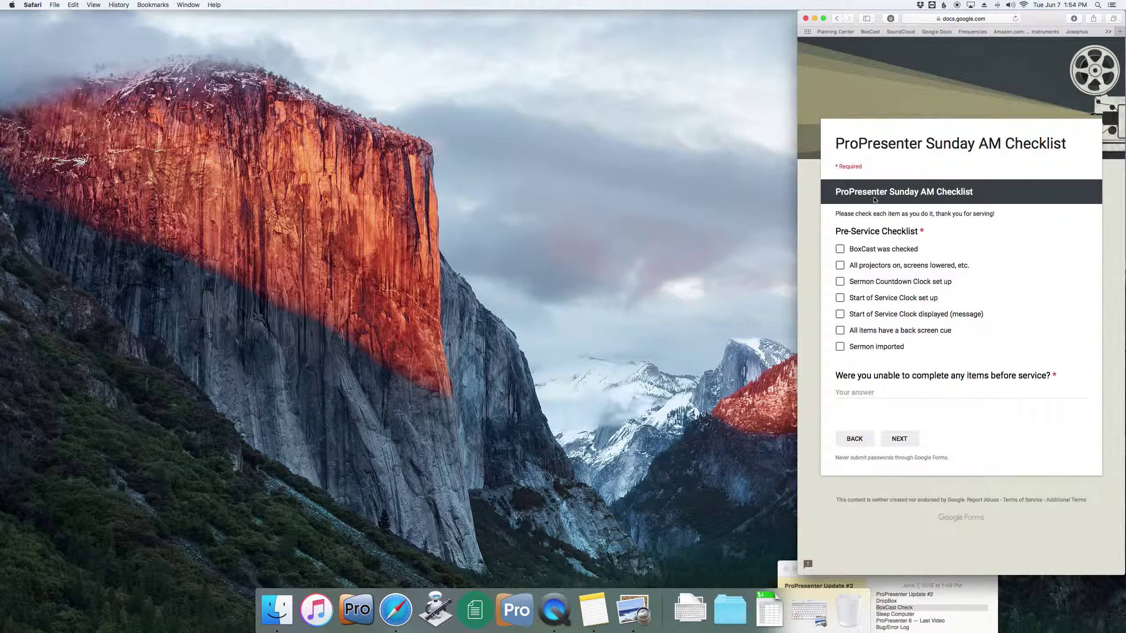
- Tick 'BoxCast was checked' and 'All projectors on, screens lowered'
triple_click(873, 230)
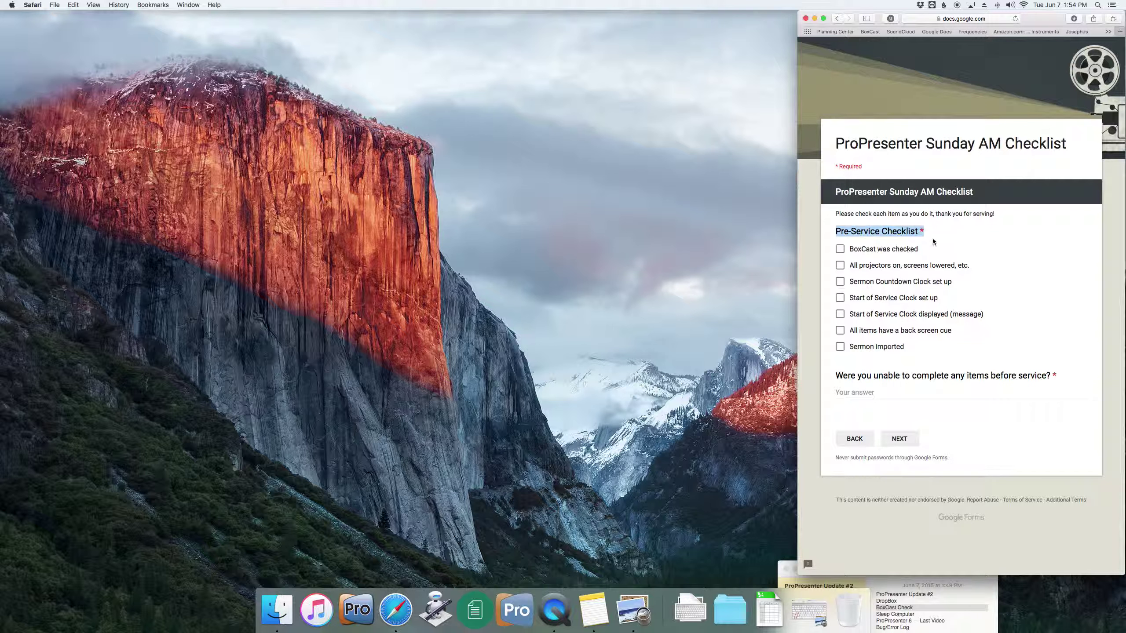
left_click(840, 250)
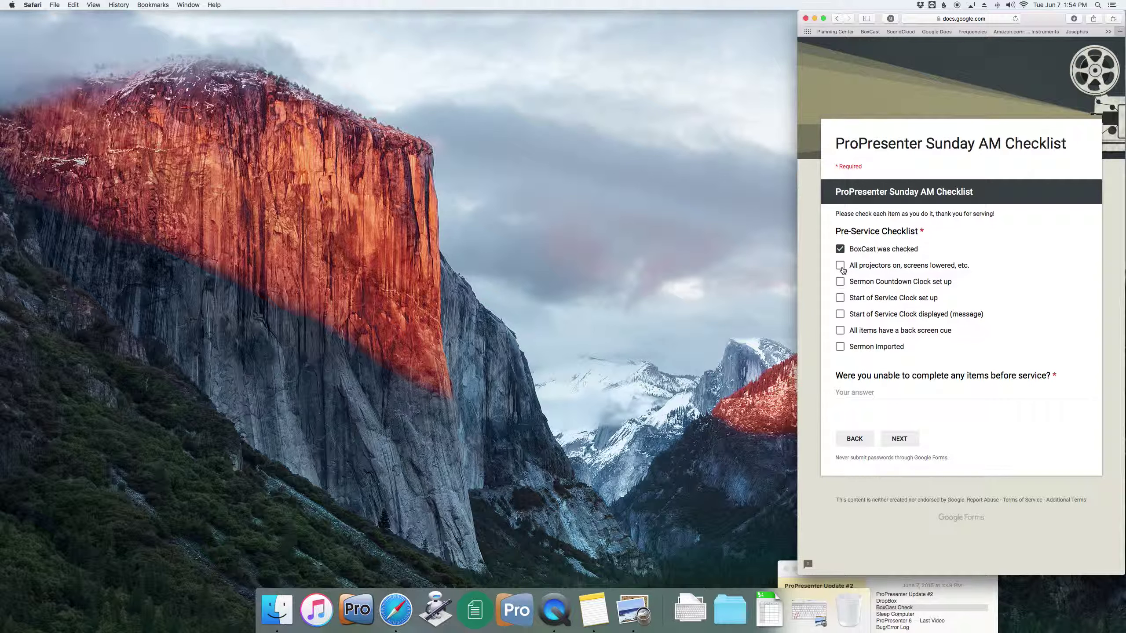
left_click(840, 267)
left_click(712, 401)
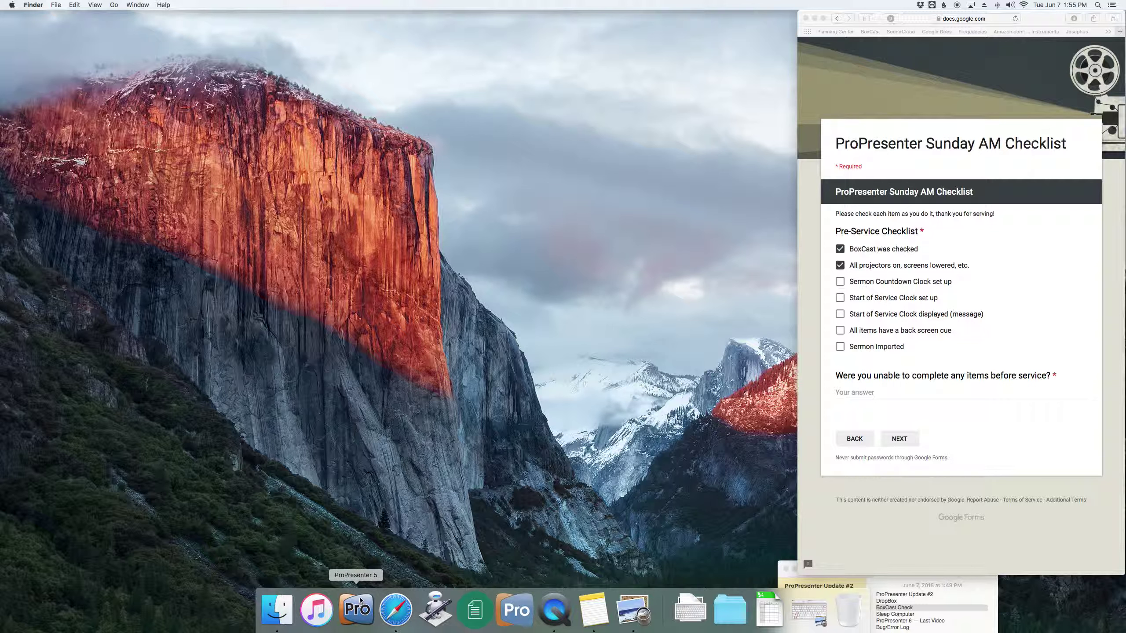
- Switch to ProPresenter 6, accept display optimization, and update the 19 outdated library documents
left_click(511, 612)
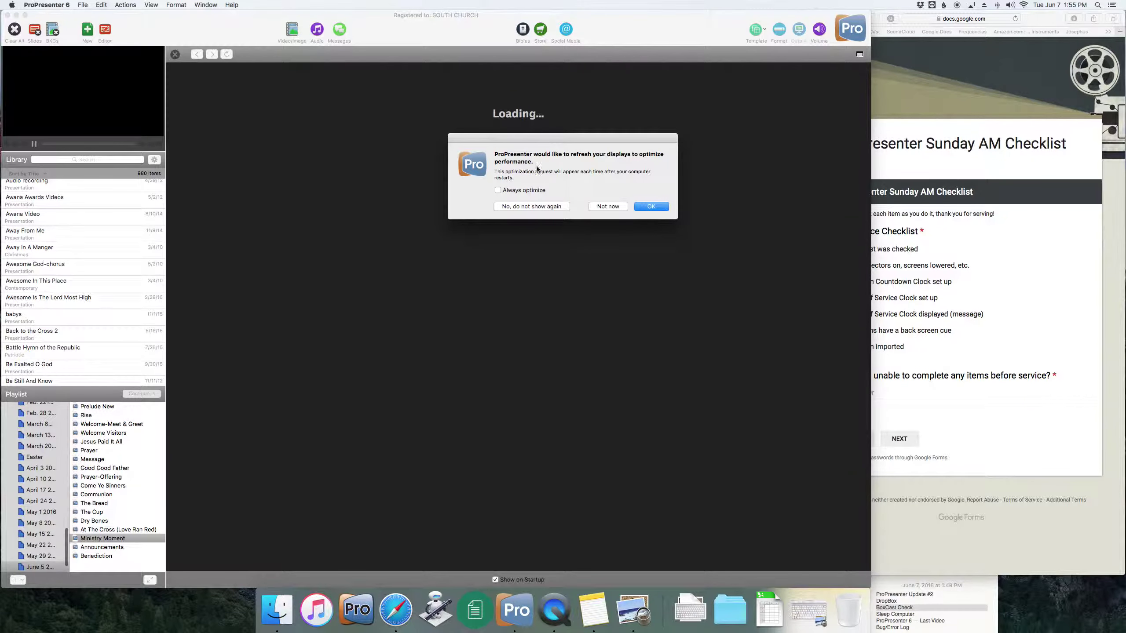
left_click(650, 208)
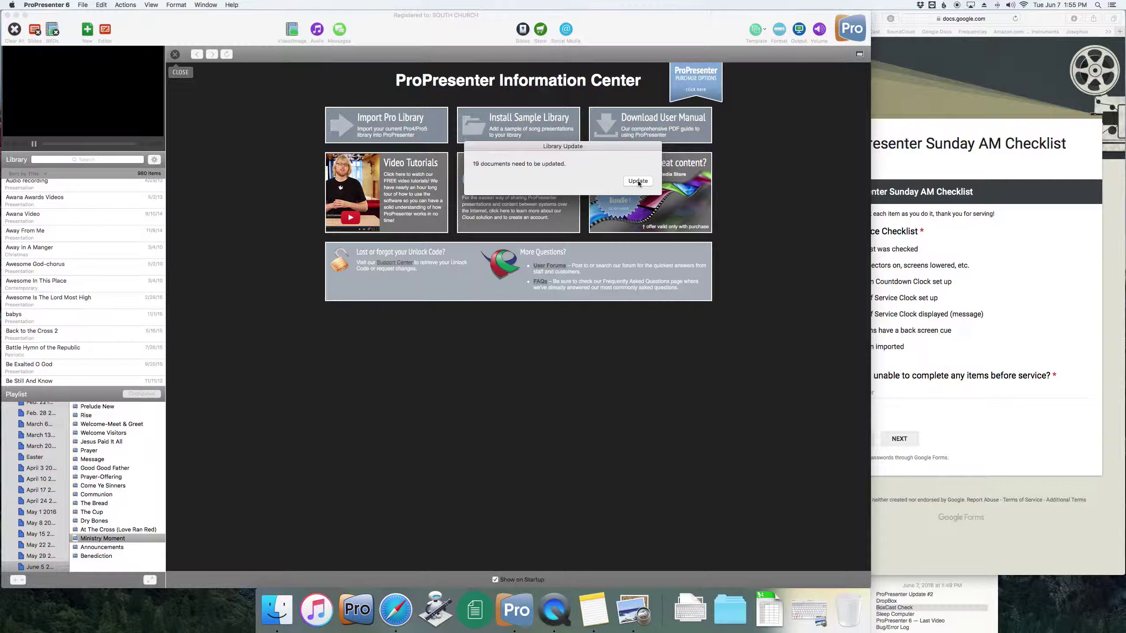
left_click(638, 182)
left_click(637, 182)
left_click(175, 54)
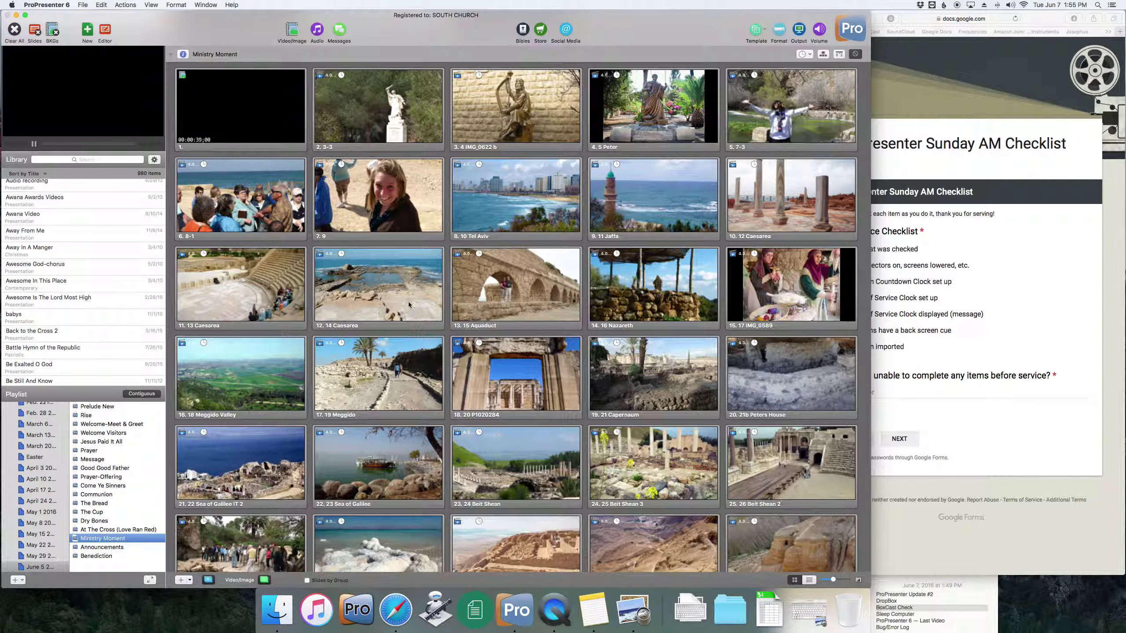
- Scroll through the playlist's Prelude New and Rise slides, then bring the checklist form forward
scroll(475, 354, "up", 15)
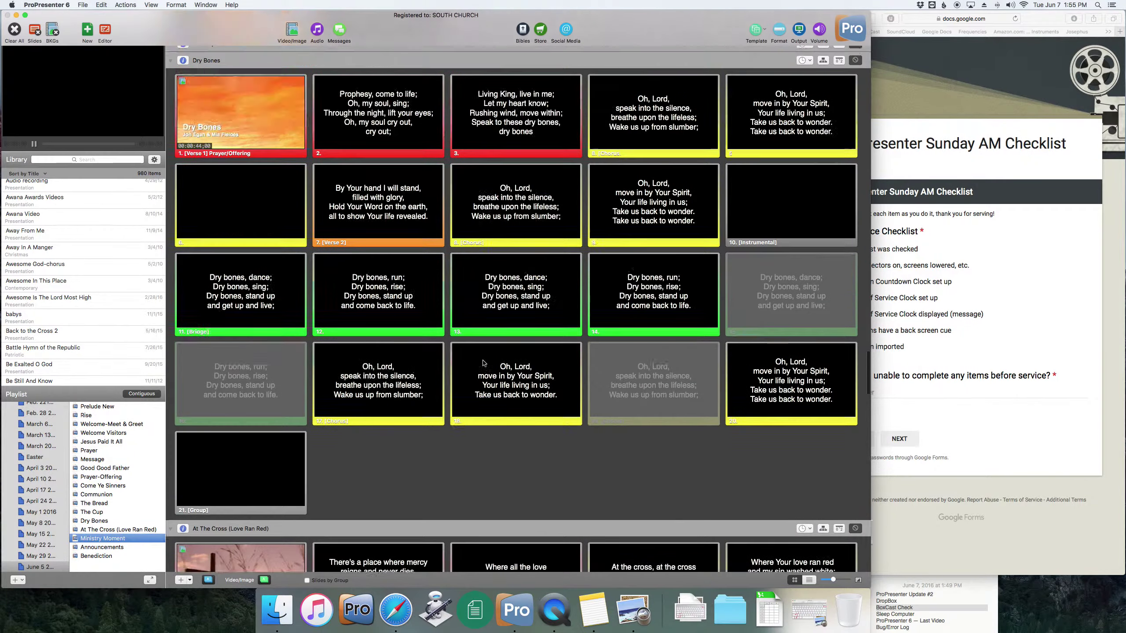
scroll(483, 363, "up", 20)
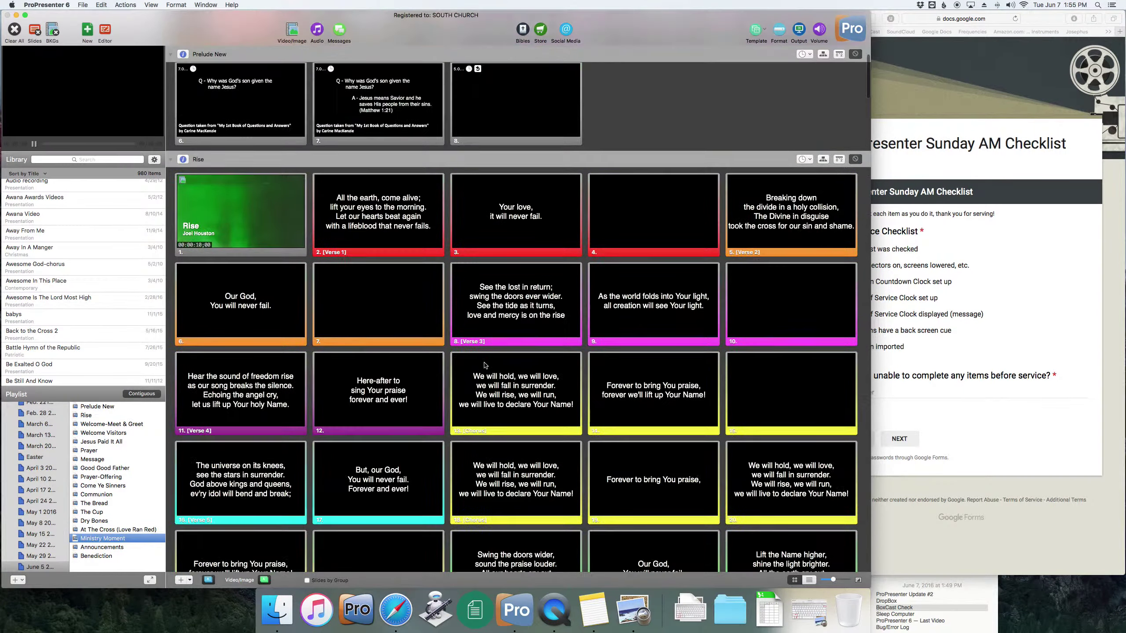
scroll(485, 365, "up", 5)
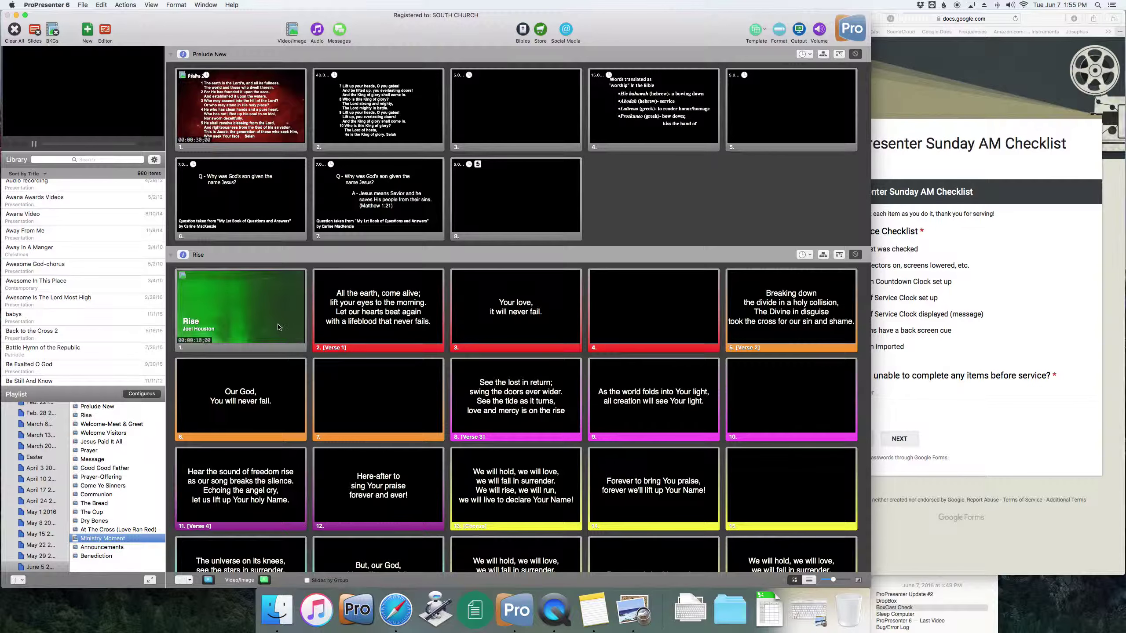
scroll(263, 323, "down", 5)
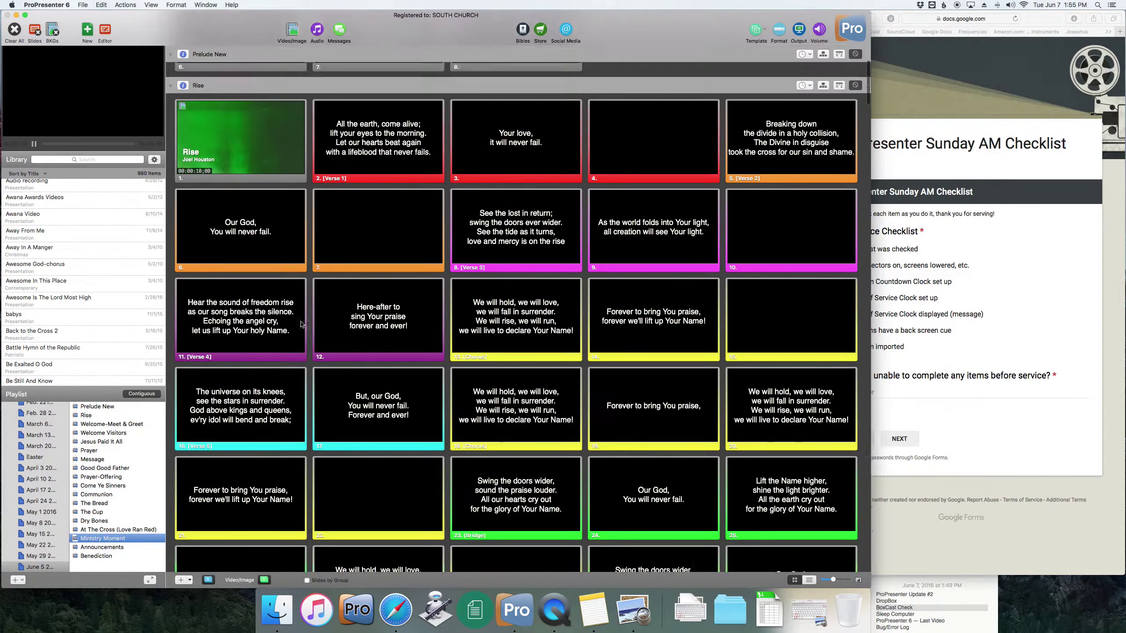
scroll(310, 317, "up", 5)
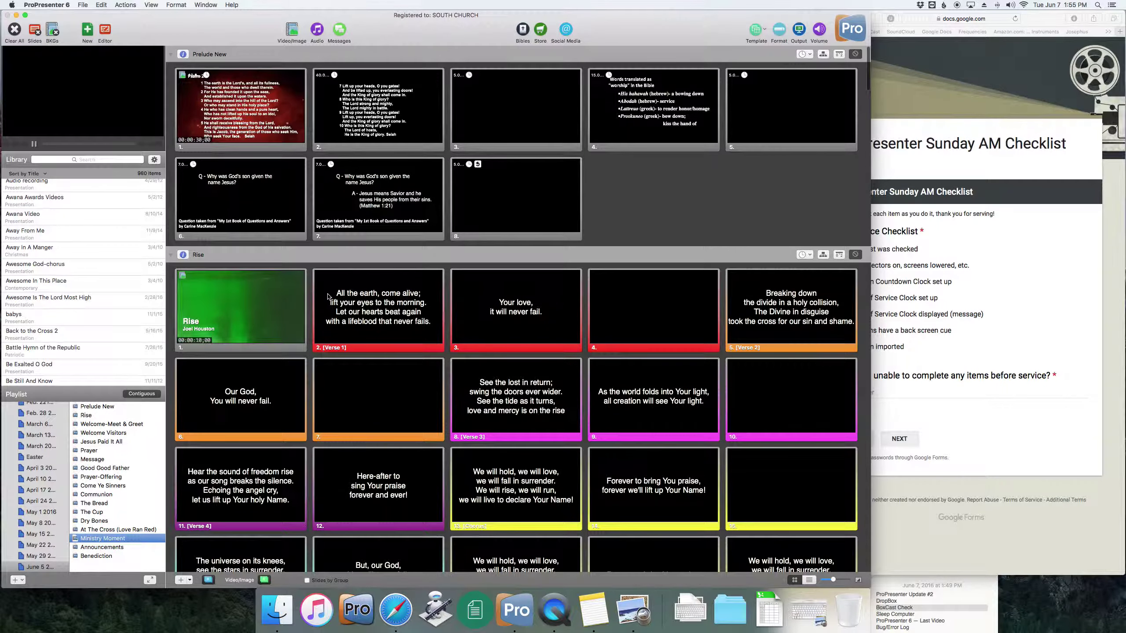
mouse_move(98, 59)
left_click(1022, 295)
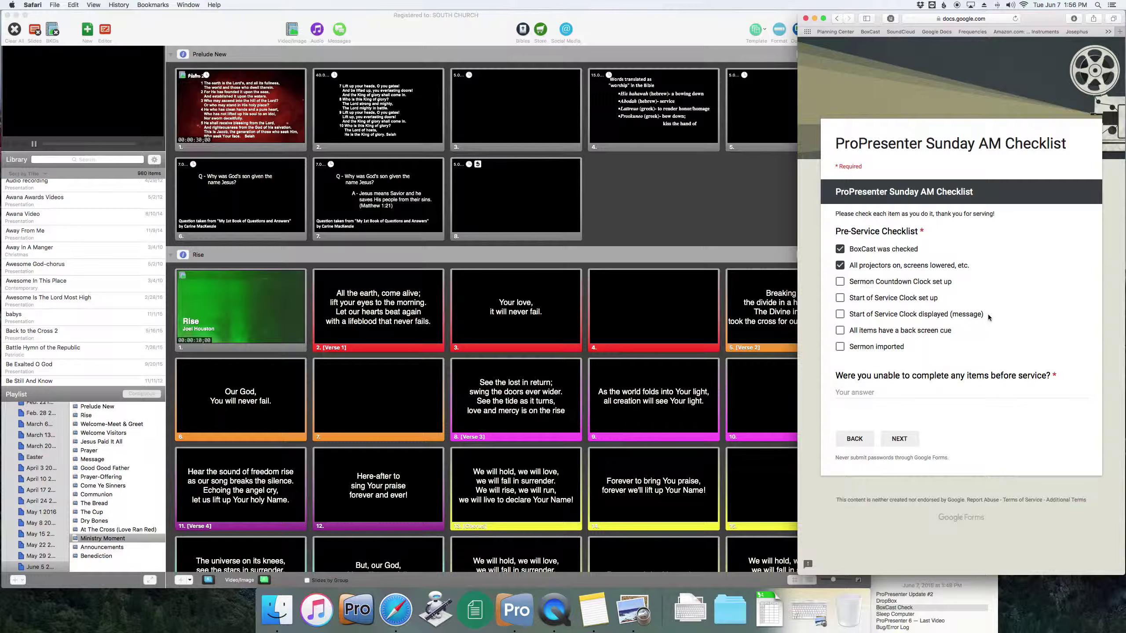
- Start the Sermon Countdown and Start of Service timers from View > Clocks/Timers
left_click(429, 34)
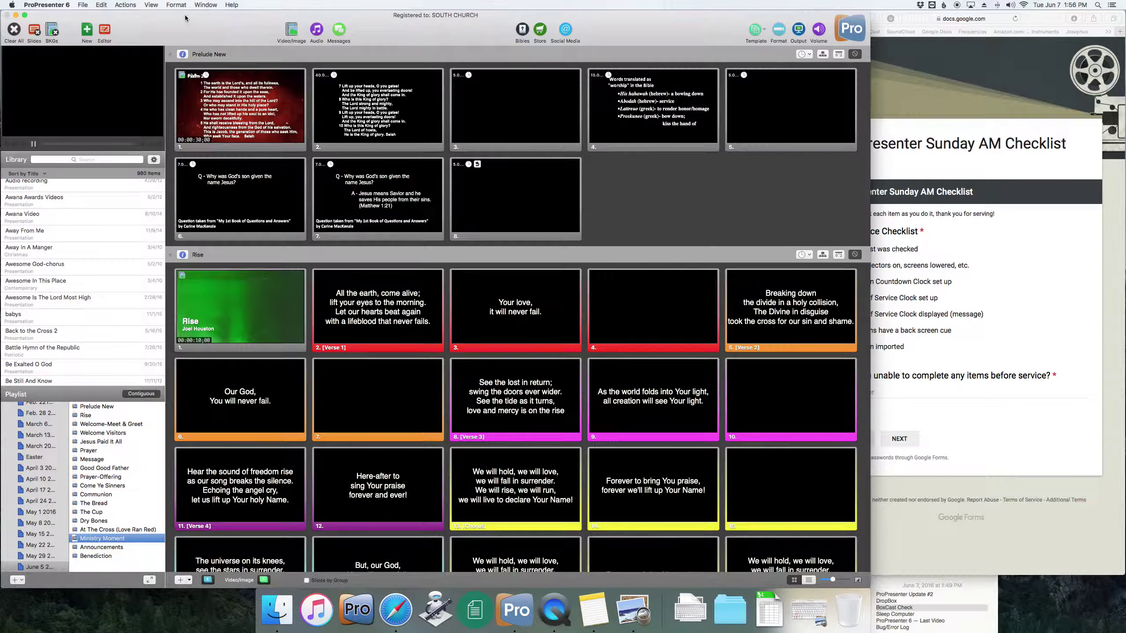
left_click(156, 5)
mouse_move(151, 5)
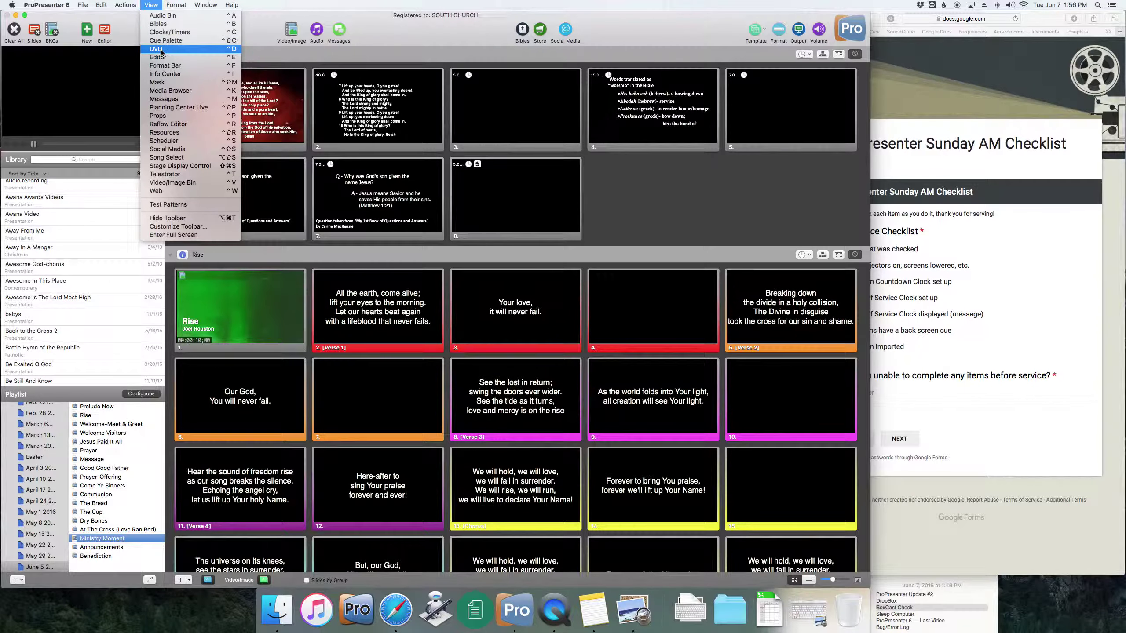
left_click(169, 33)
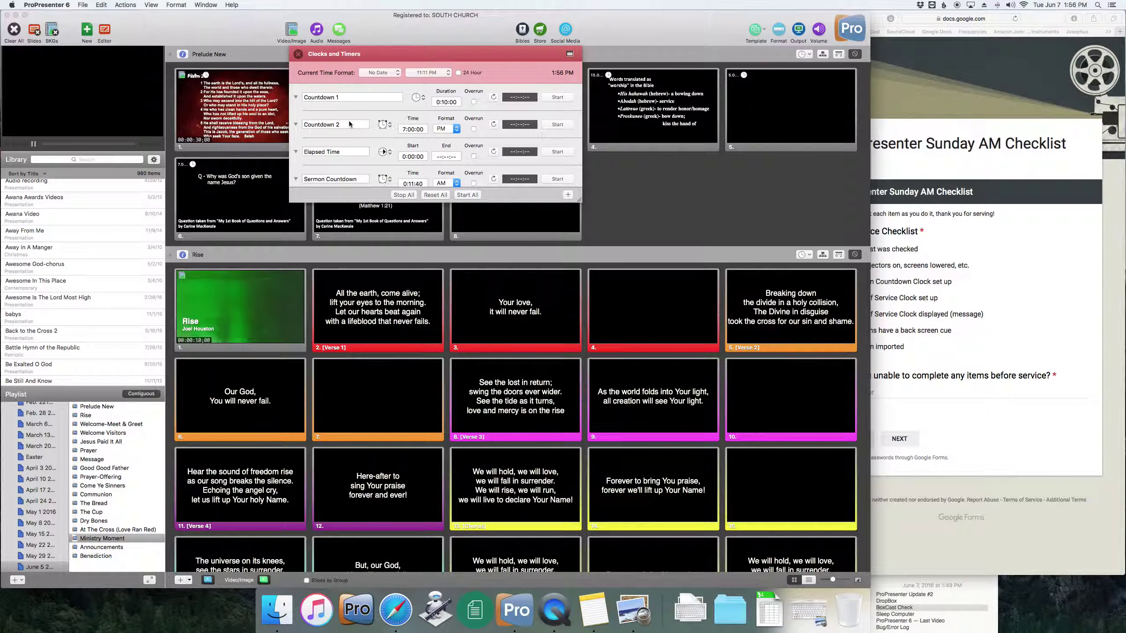
scroll(355, 124, "down", 3)
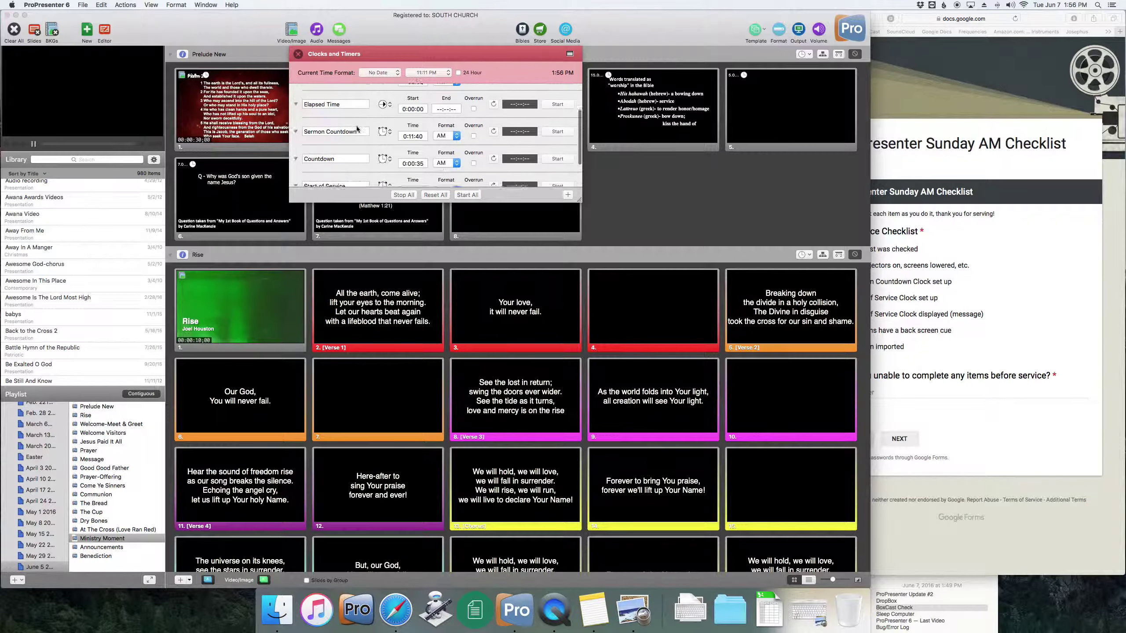
left_click(411, 139)
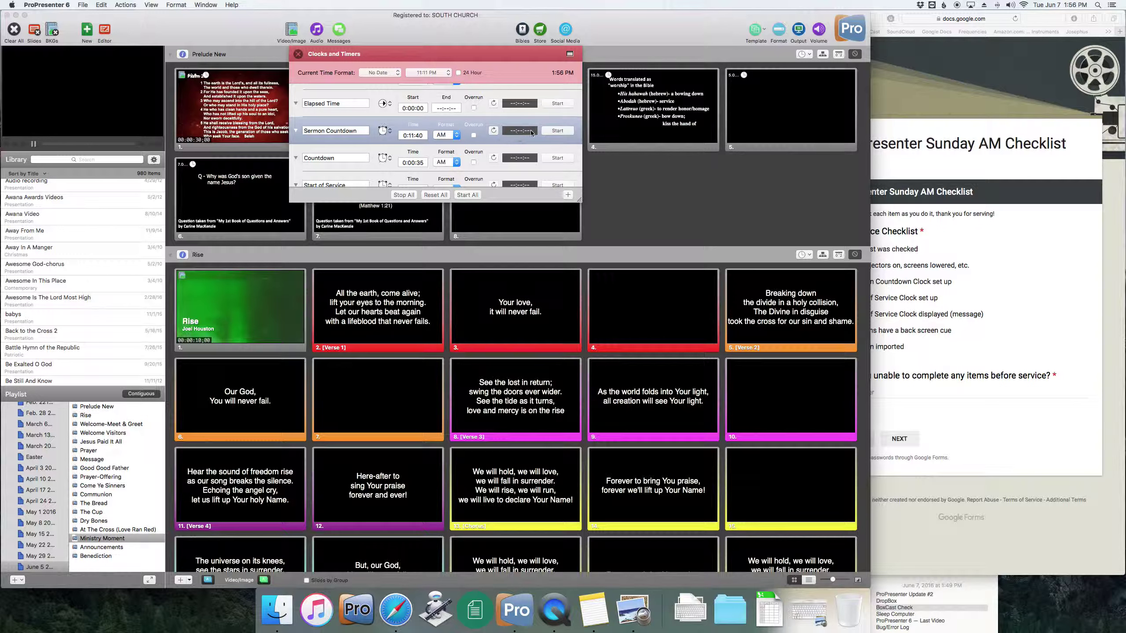
left_click(556, 132)
scroll(344, 146, "down", 3)
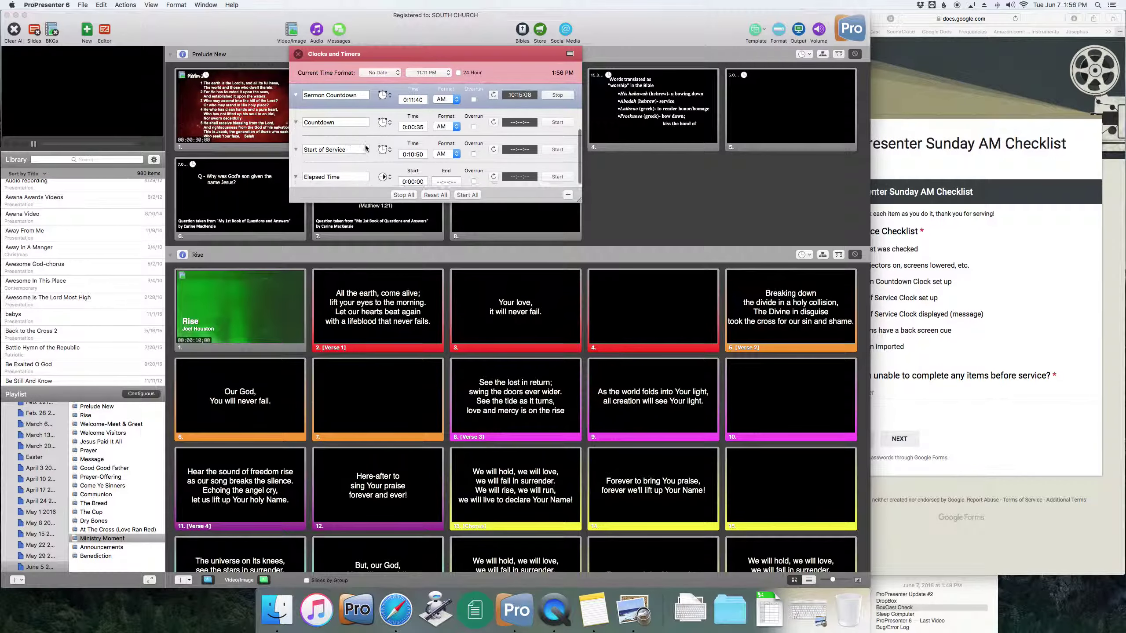
left_click(558, 148)
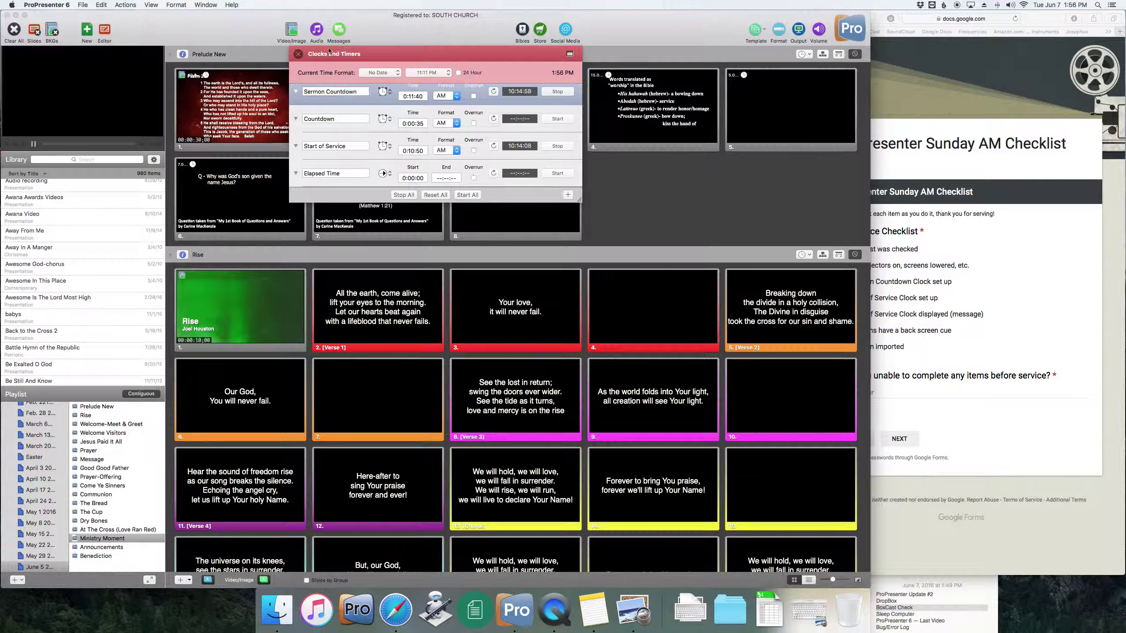
left_click(298, 54)
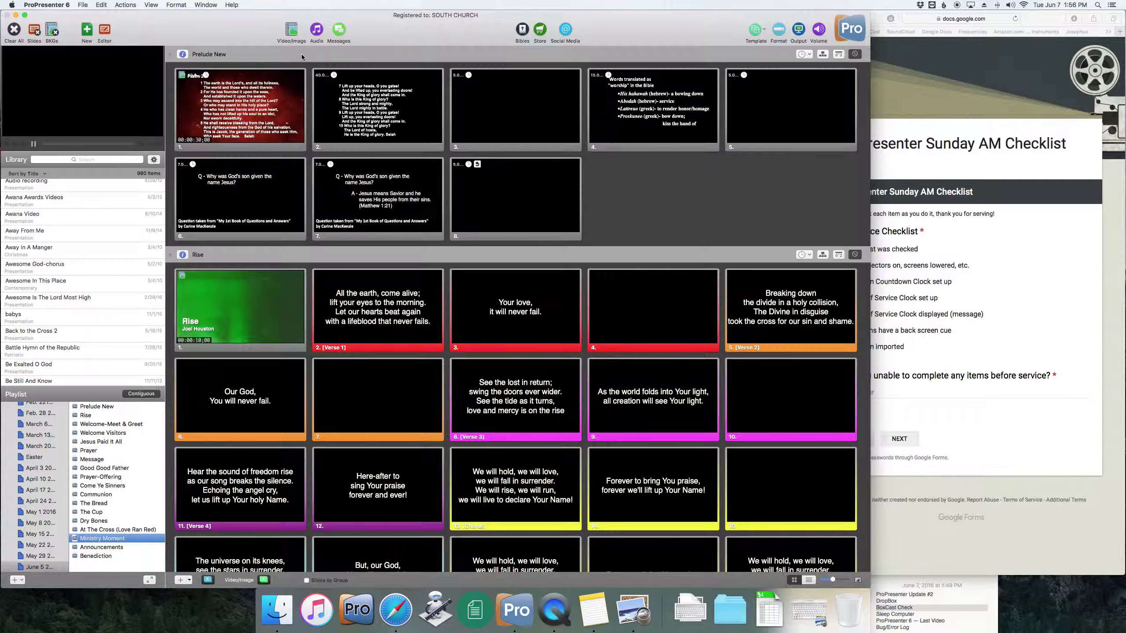
left_click(672, 234)
- In Preferences > Display, set the stage display layout to Announcements/Sermon/Prelude
left_click(991, 329)
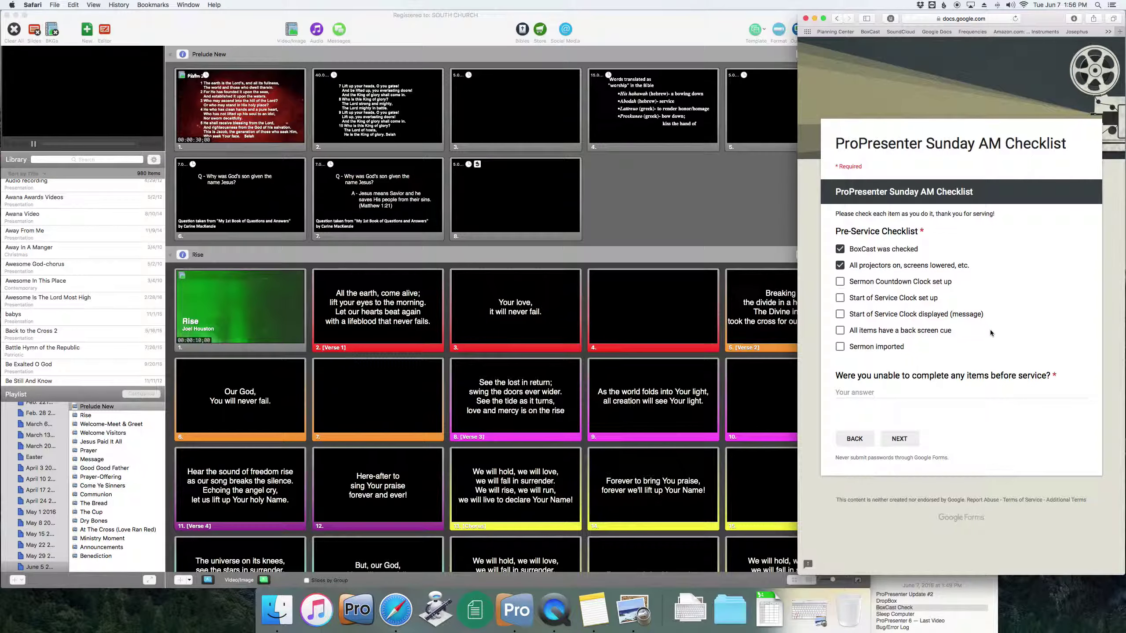
left_click(706, 227)
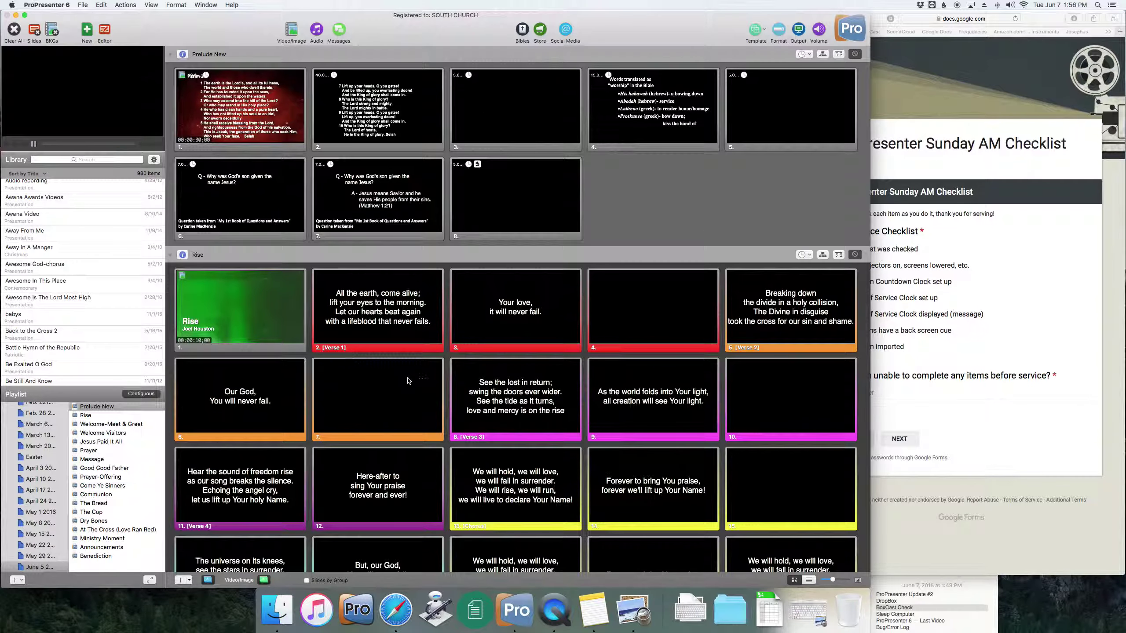
key("super+comma")
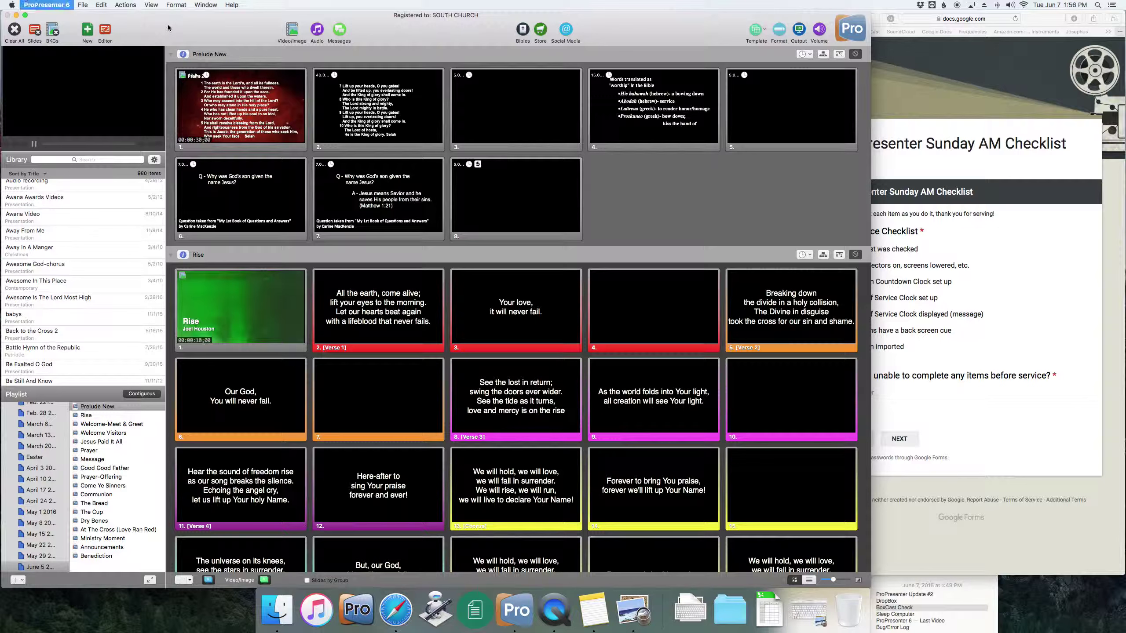
left_click(492, 100)
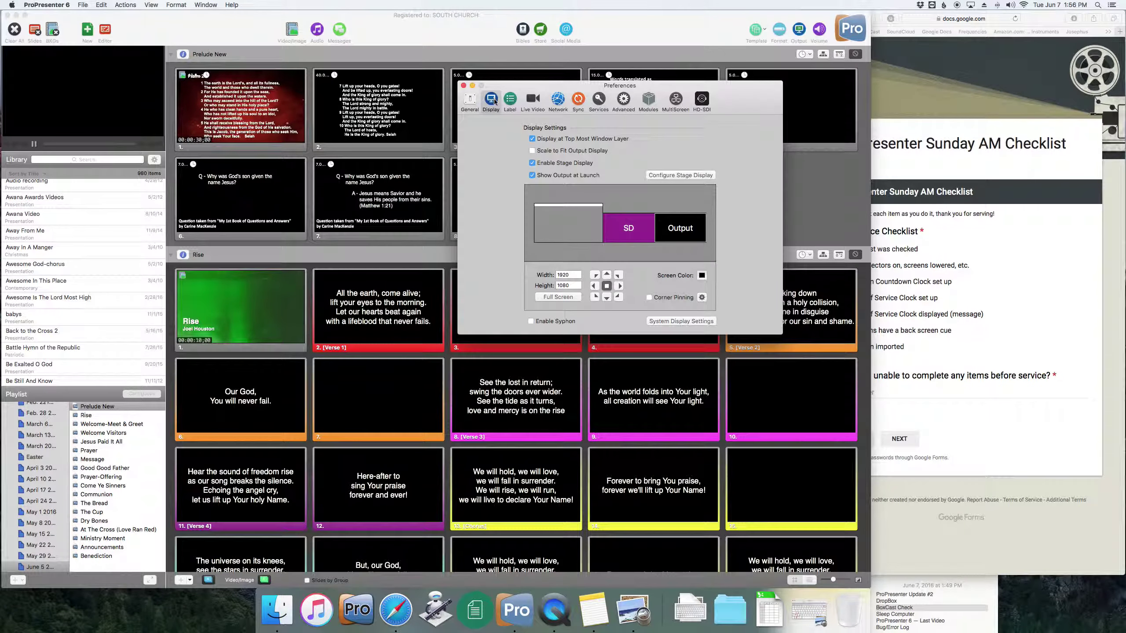
left_click(653, 178)
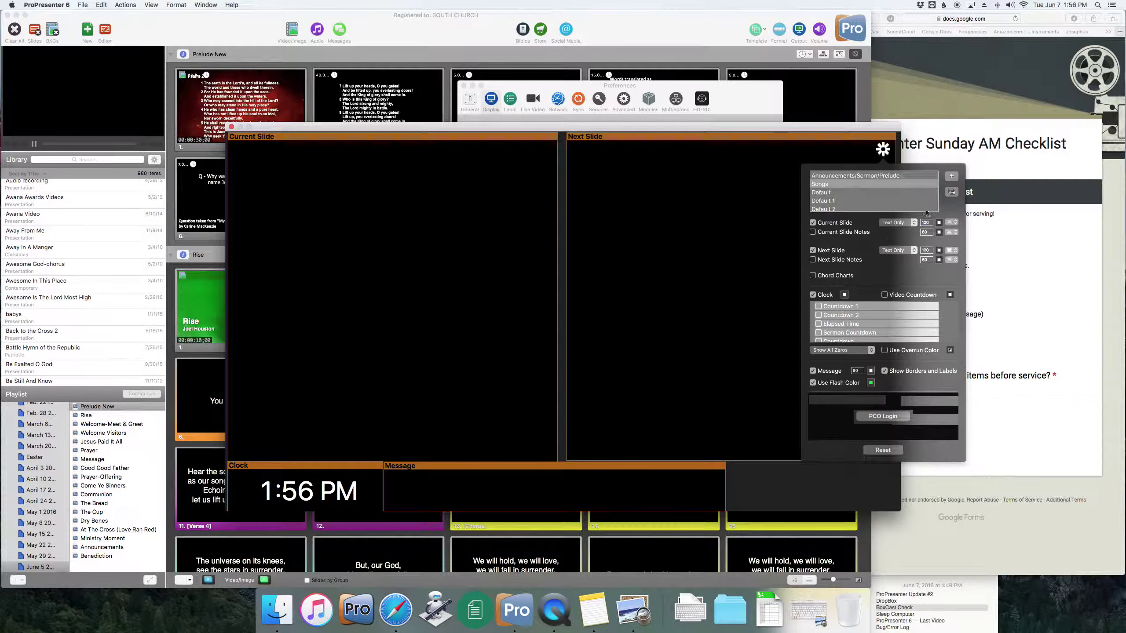
left_click(855, 176)
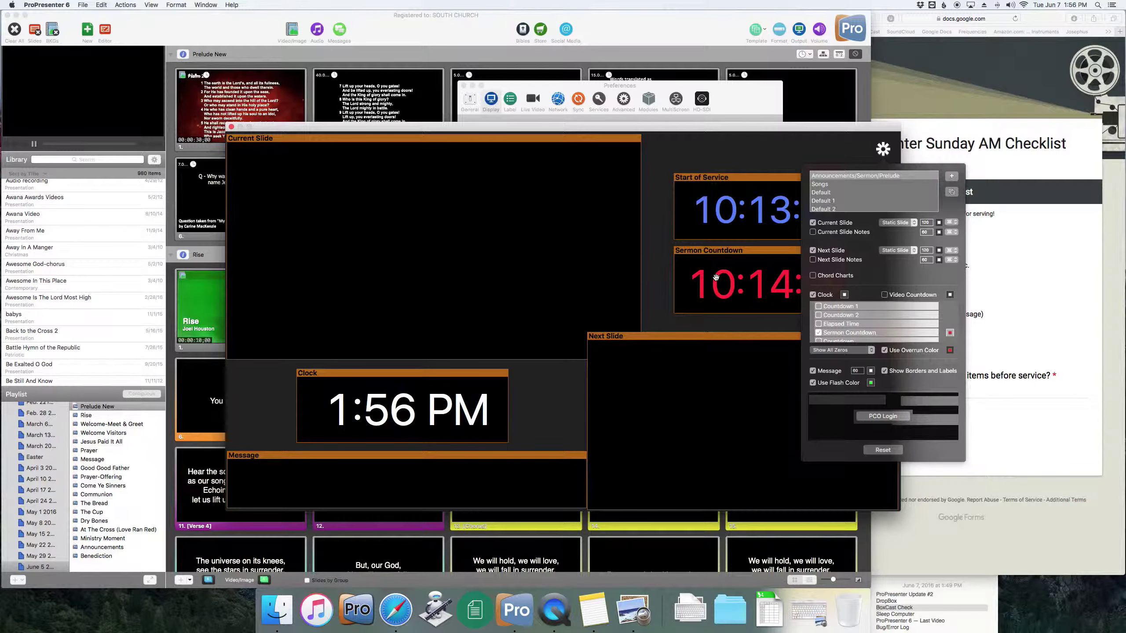
left_click(787, 164)
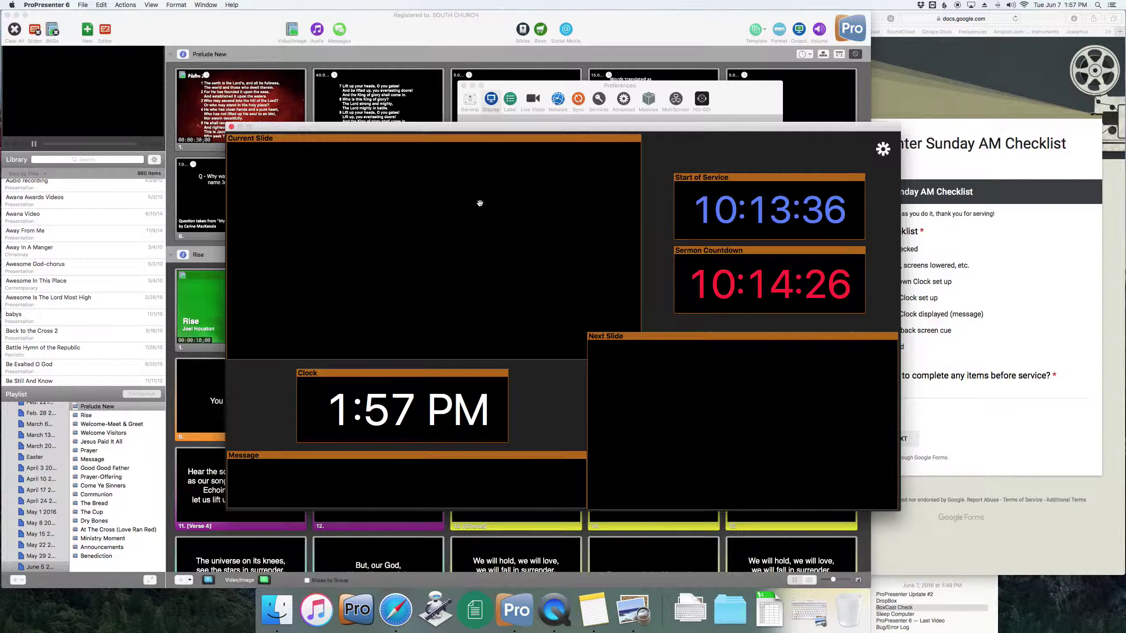
left_click(231, 127)
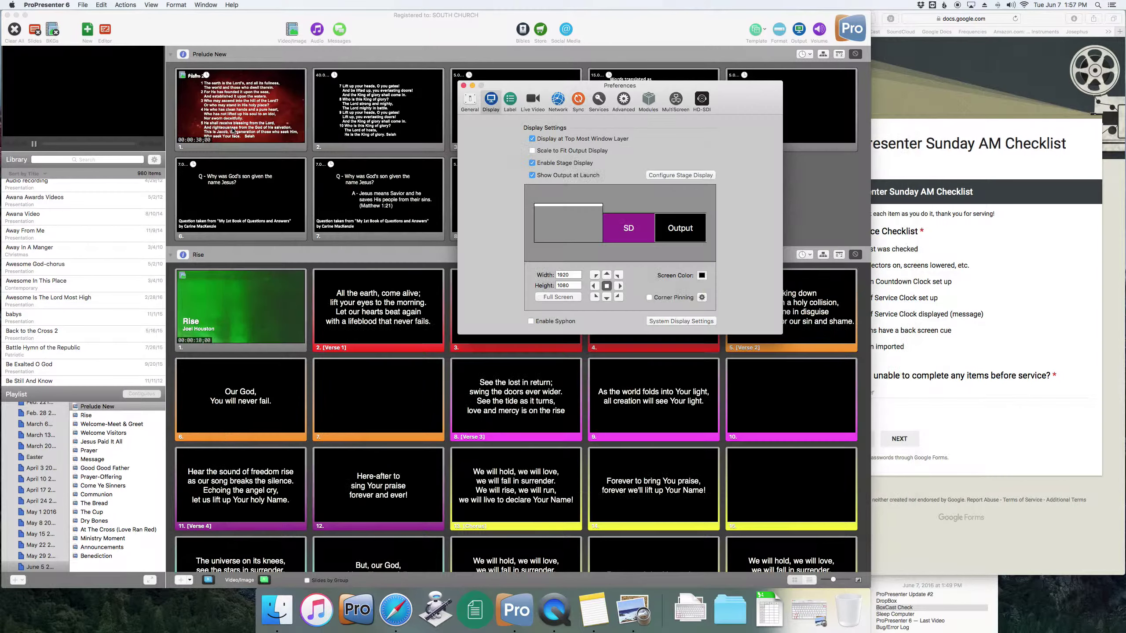
left_click(463, 86)
- Show the Start of Service clock message, preview it on the stage display, then hide it
left_click(340, 30)
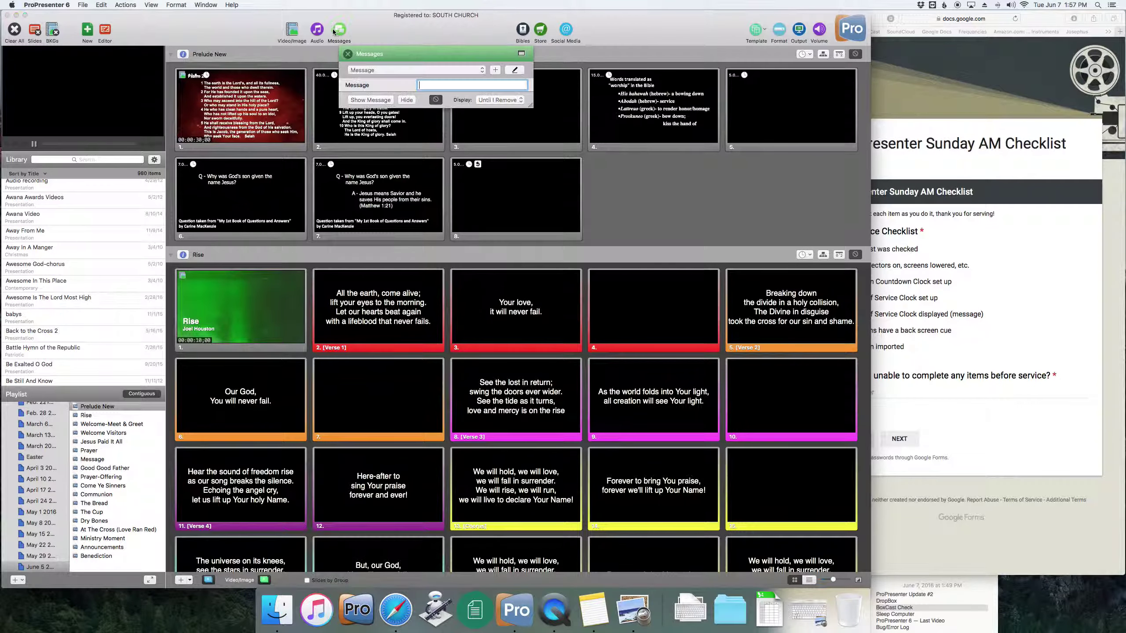
left_click(458, 71)
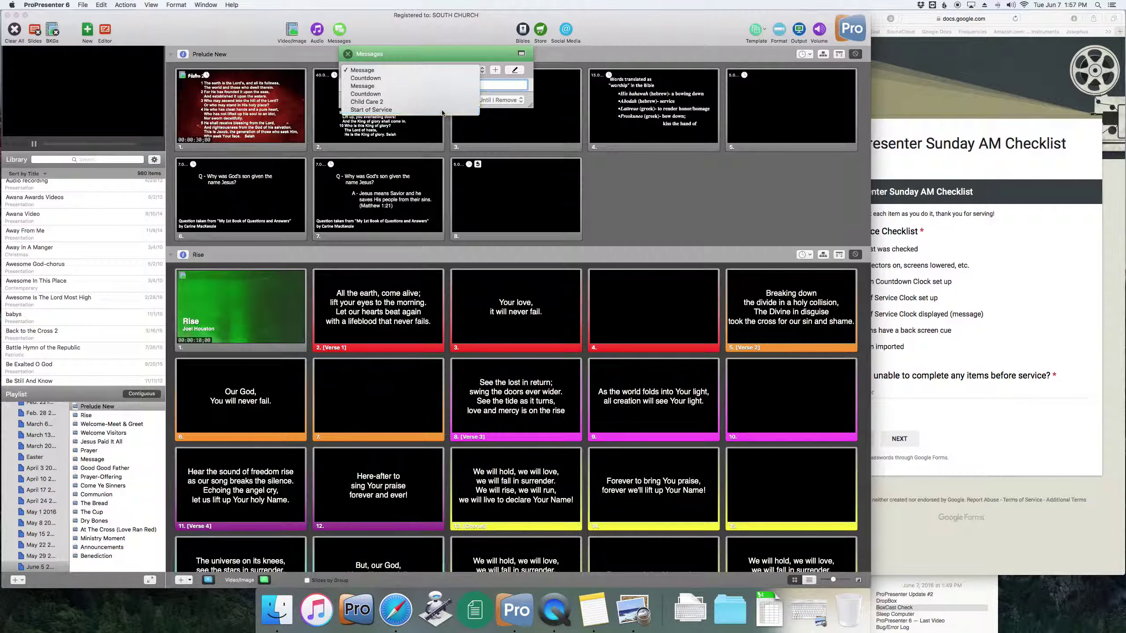
left_click(443, 99)
left_click(389, 100)
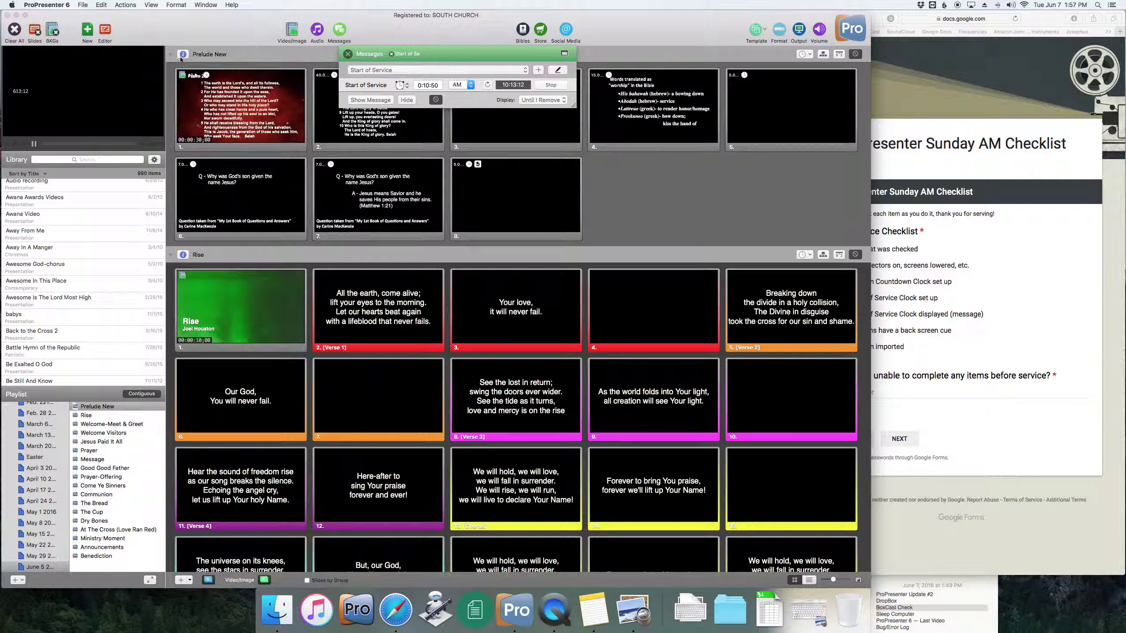
left_click(101, 53)
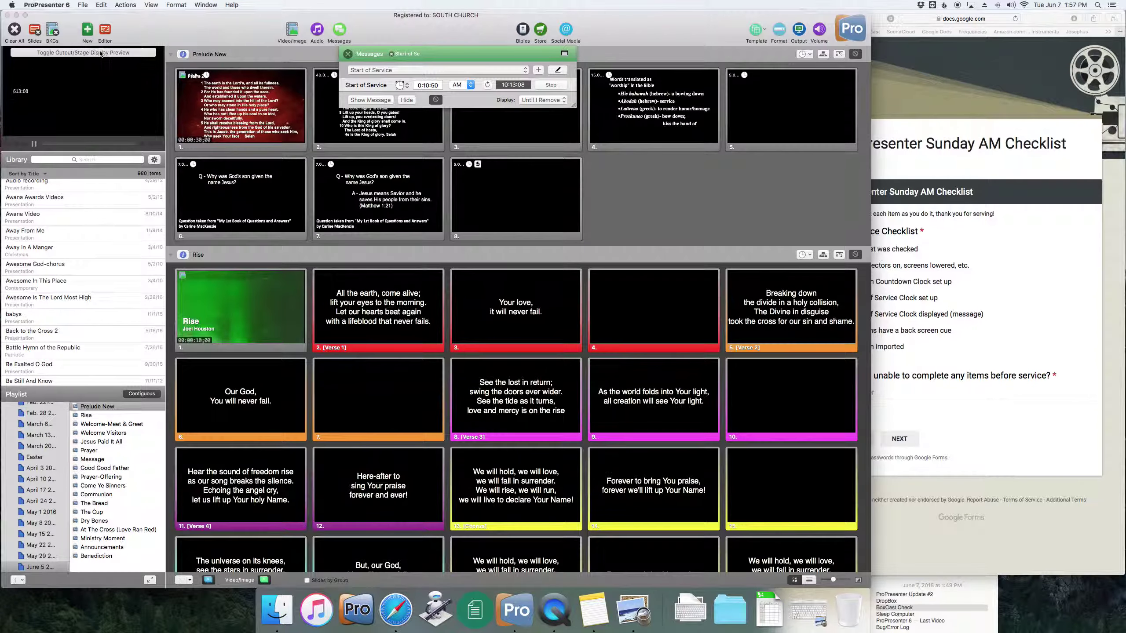
left_click(101, 53)
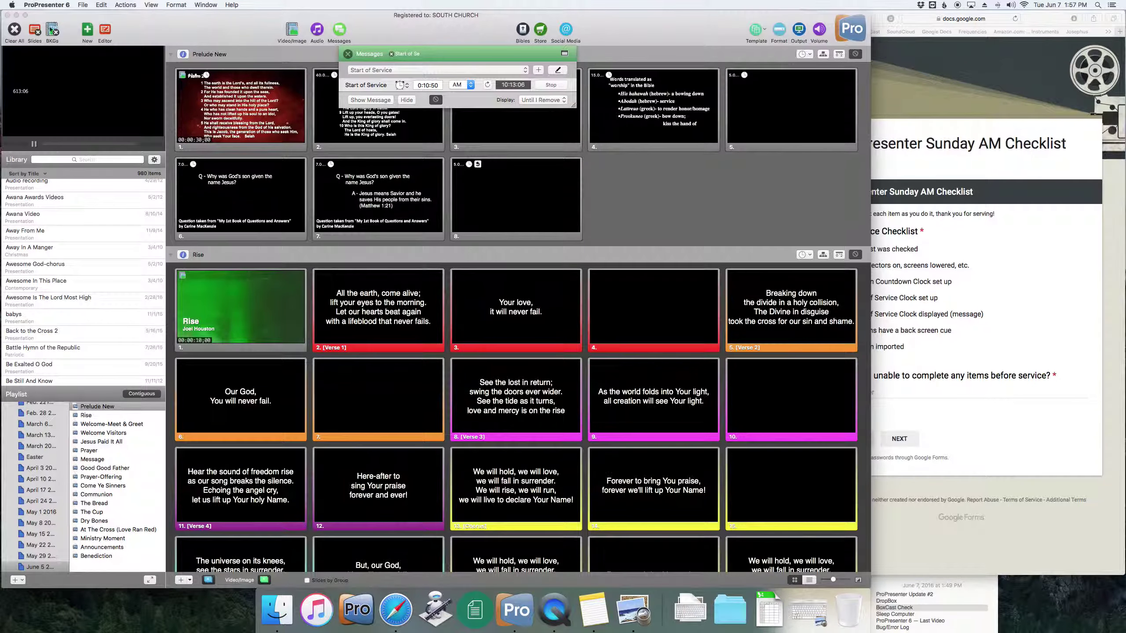
left_click(407, 100)
- Tick 'Start of Service Clock set up' and 'Start of Service Clock displayed' on the form, then close Messages
left_click(880, 291)
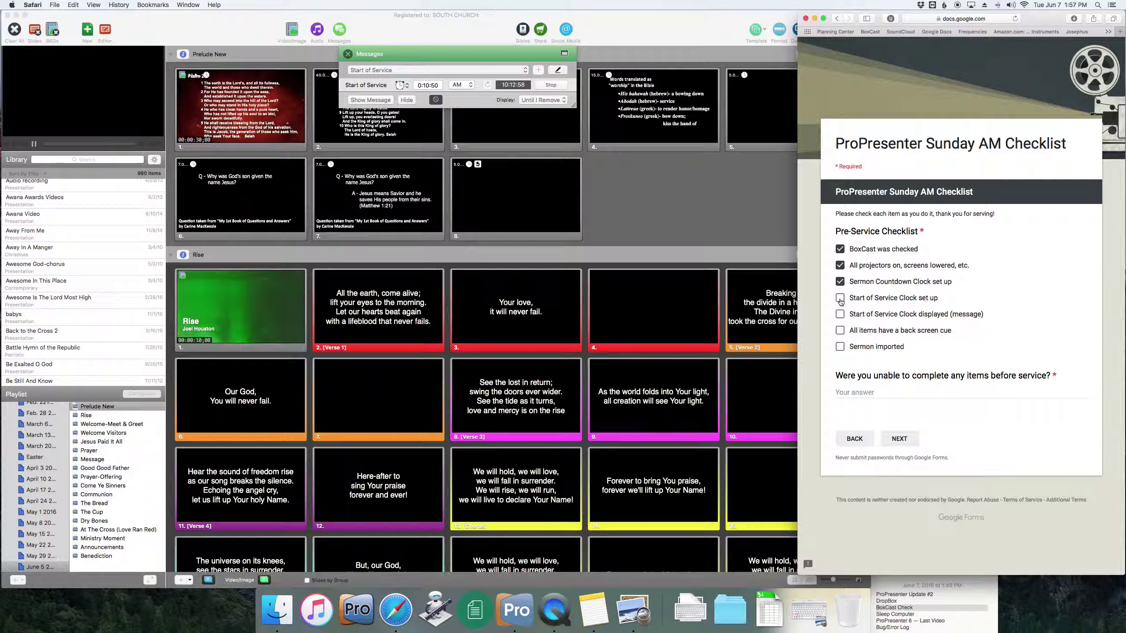
left_click(840, 302)
left_click(841, 315)
left_click(644, 235)
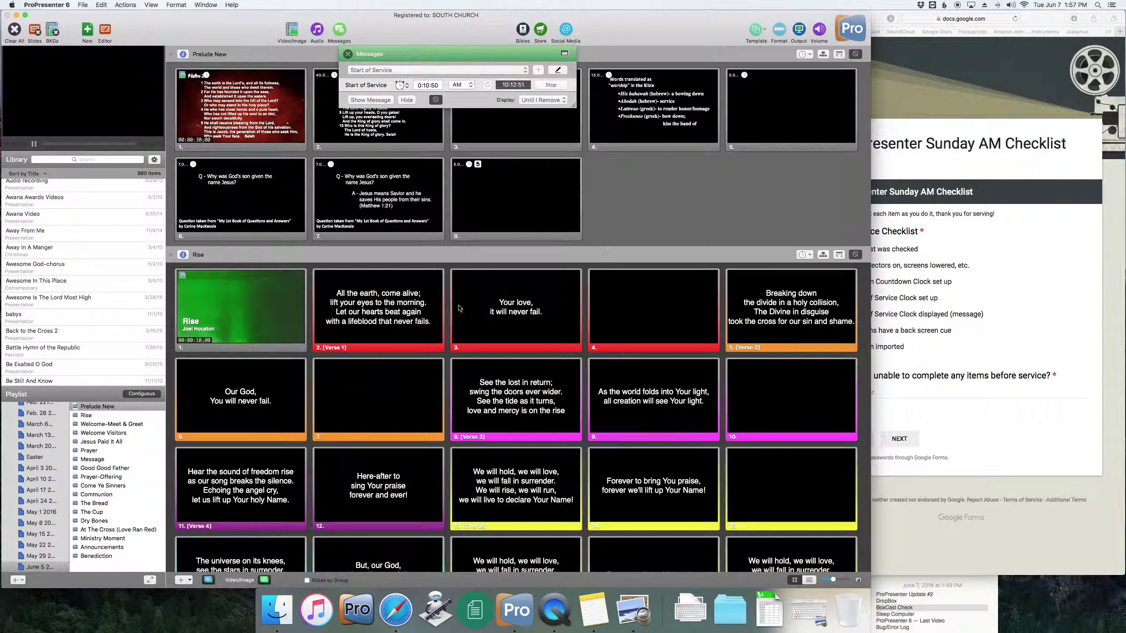
left_click(347, 54)
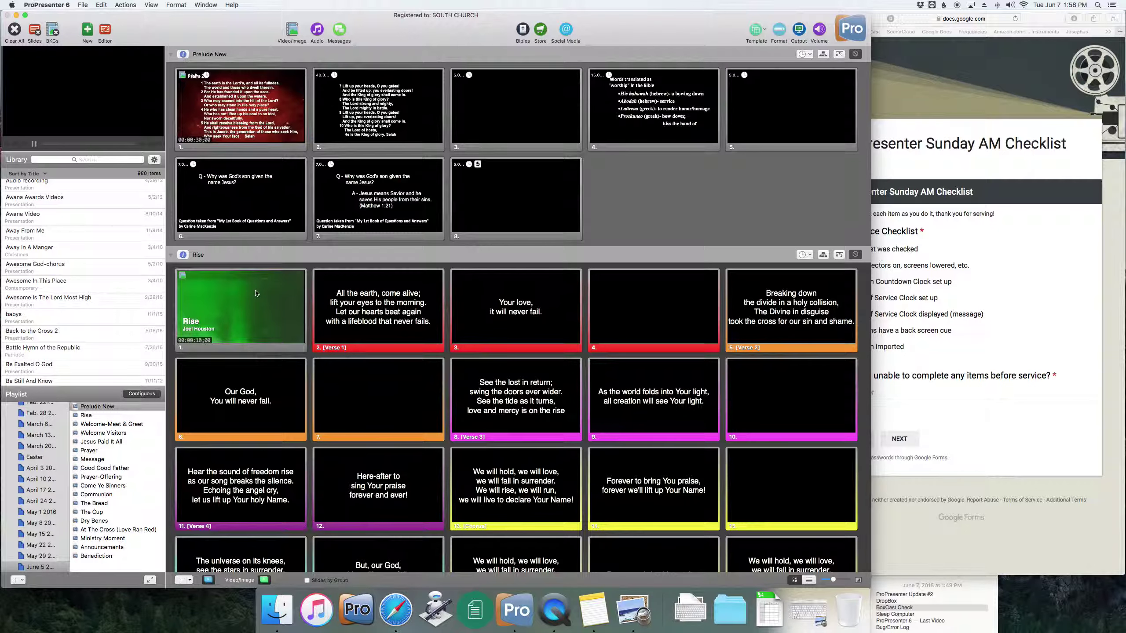
- Give Psalm 24 the Announcements/Sermon/Prelude stage layout cue and Rise's first slide the Songs cue
left_click(254, 121)
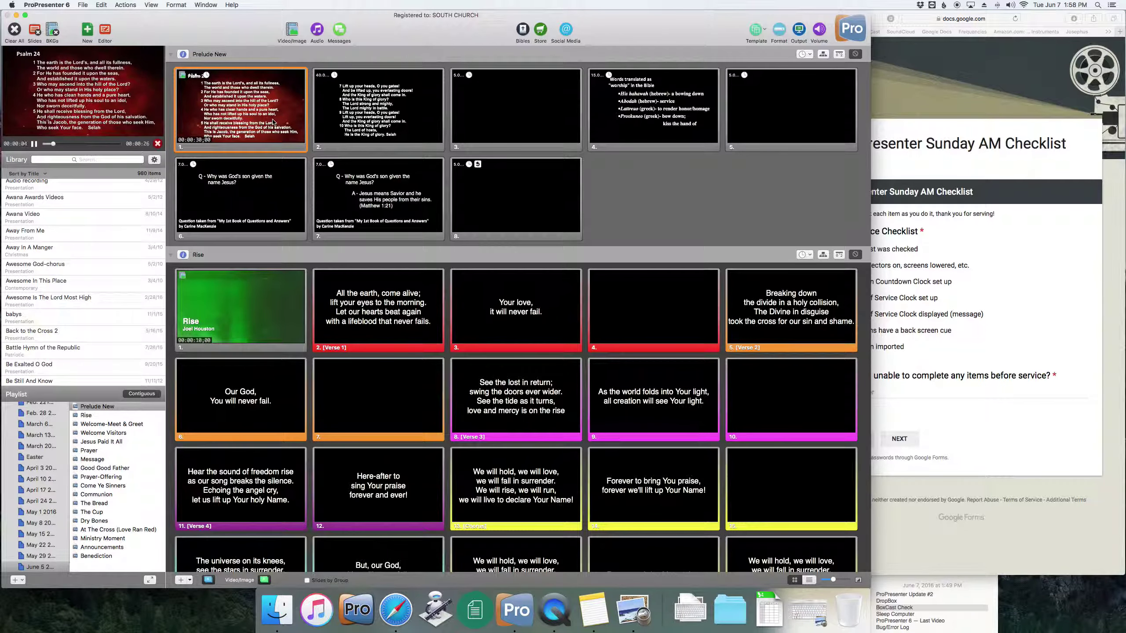
right_click(244, 122)
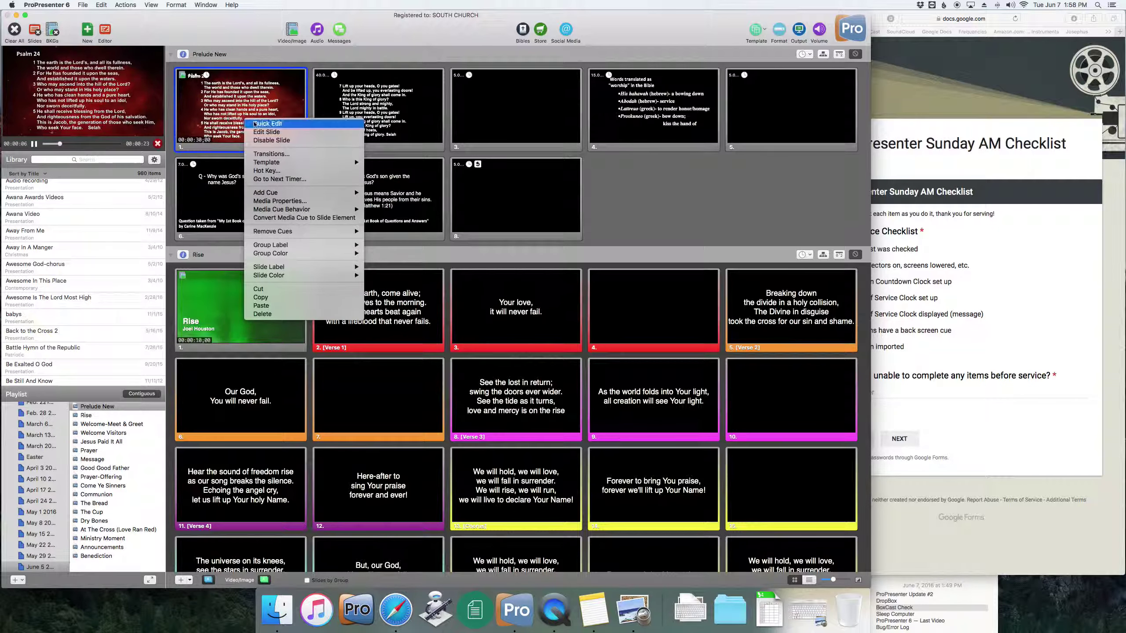
mouse_move(302, 195)
mouse_move(390, 204)
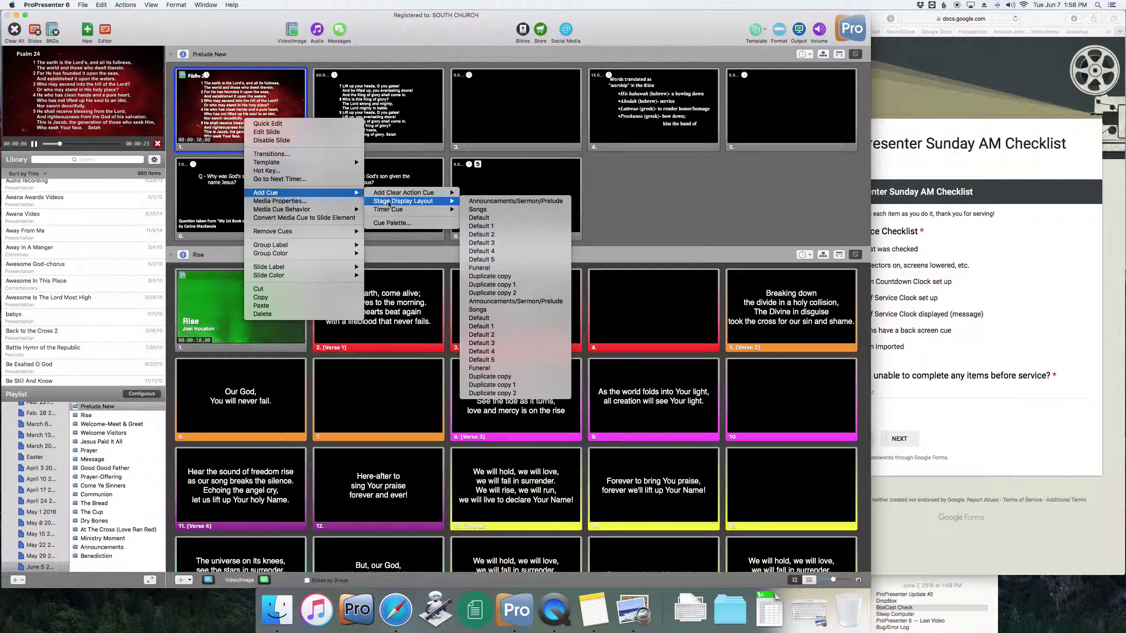
left_click(494, 202)
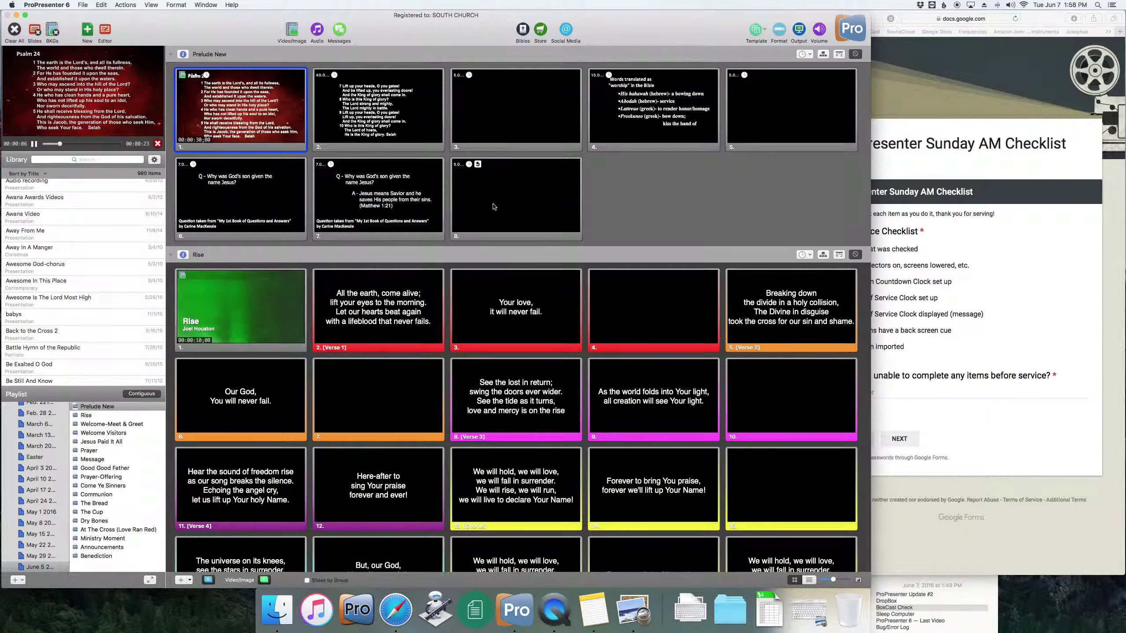
left_click(229, 304)
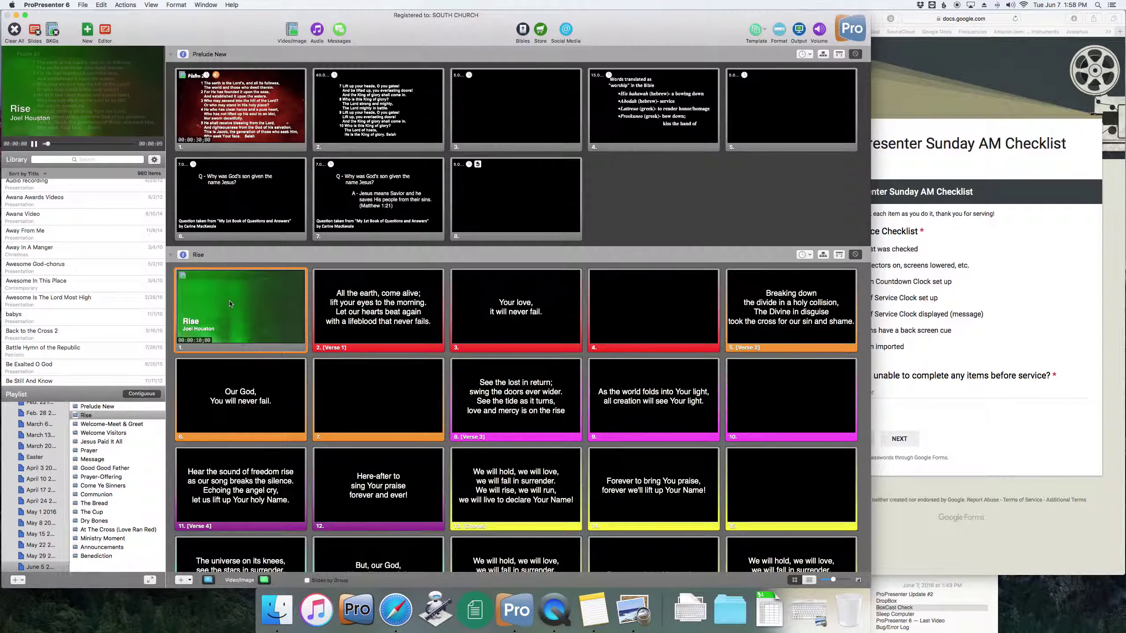
right_click(235, 305)
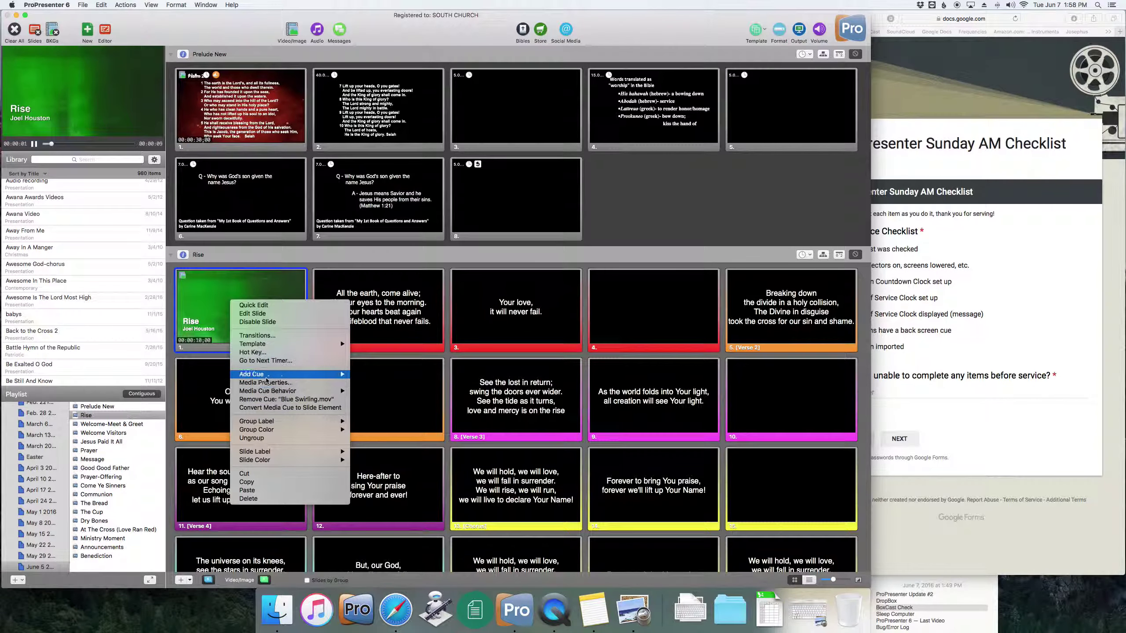
mouse_move(266, 375)
mouse_move(390, 384)
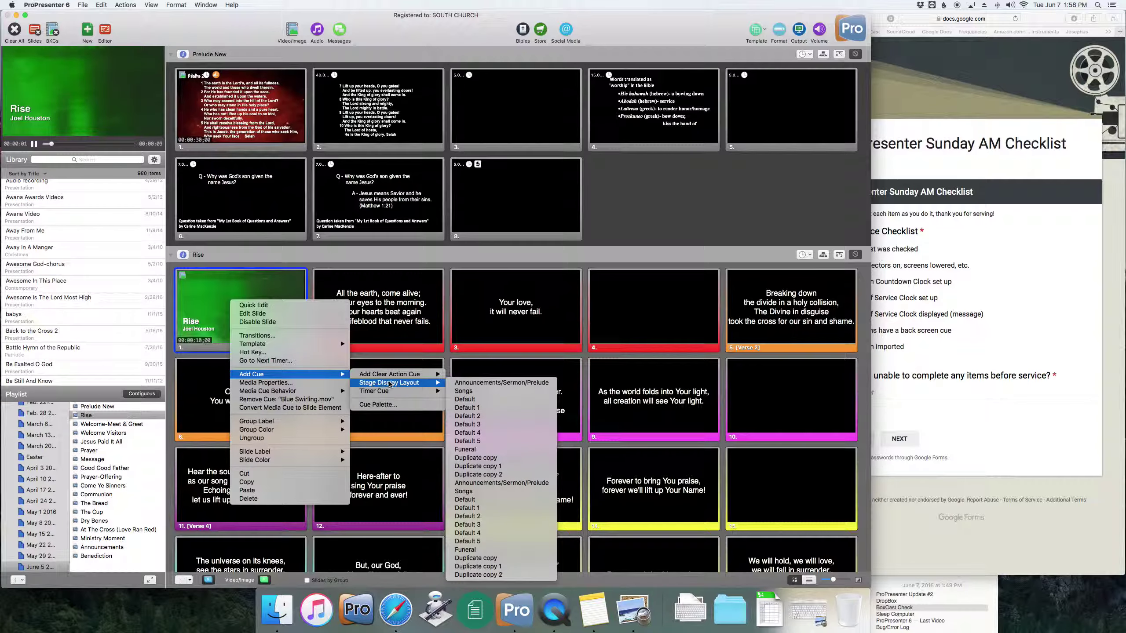
left_click(485, 390)
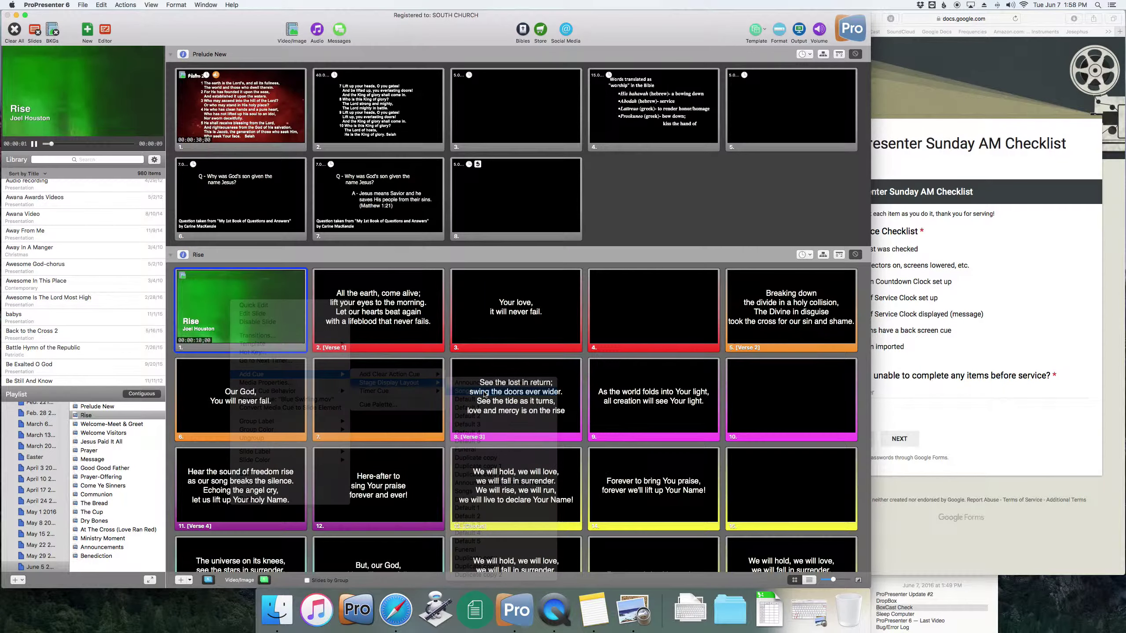
left_click(273, 136)
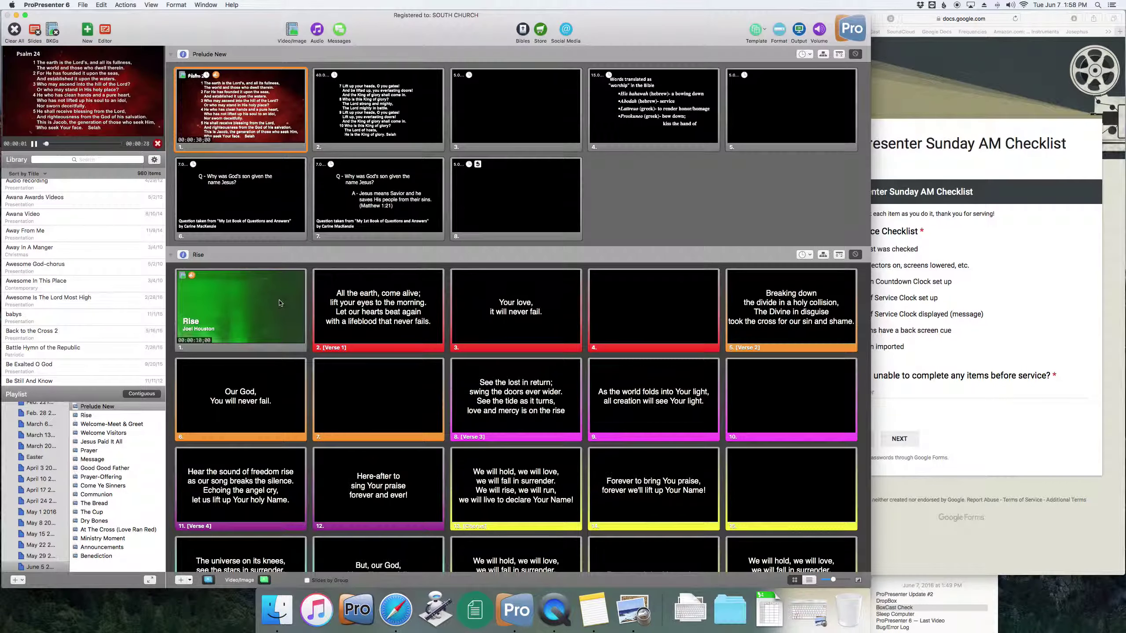
left_click(279, 303)
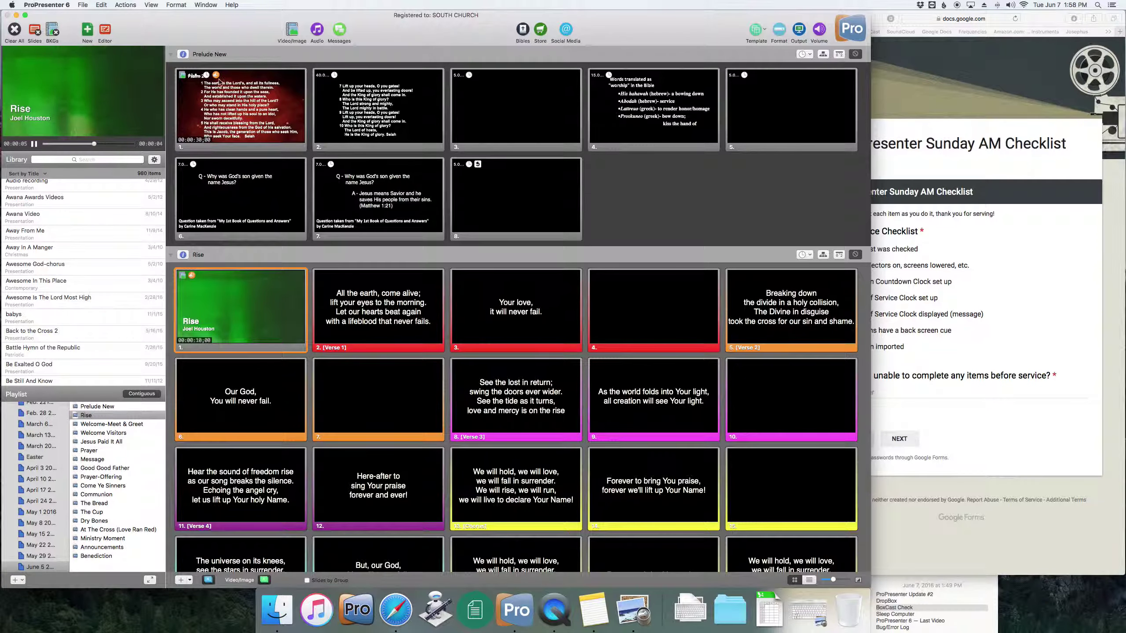
- Add stage layout cues to the Color Filter Blank and Welcome bounce thing slides
scroll(239, 271, "down", 5)
scroll(239, 270, "down", 10)
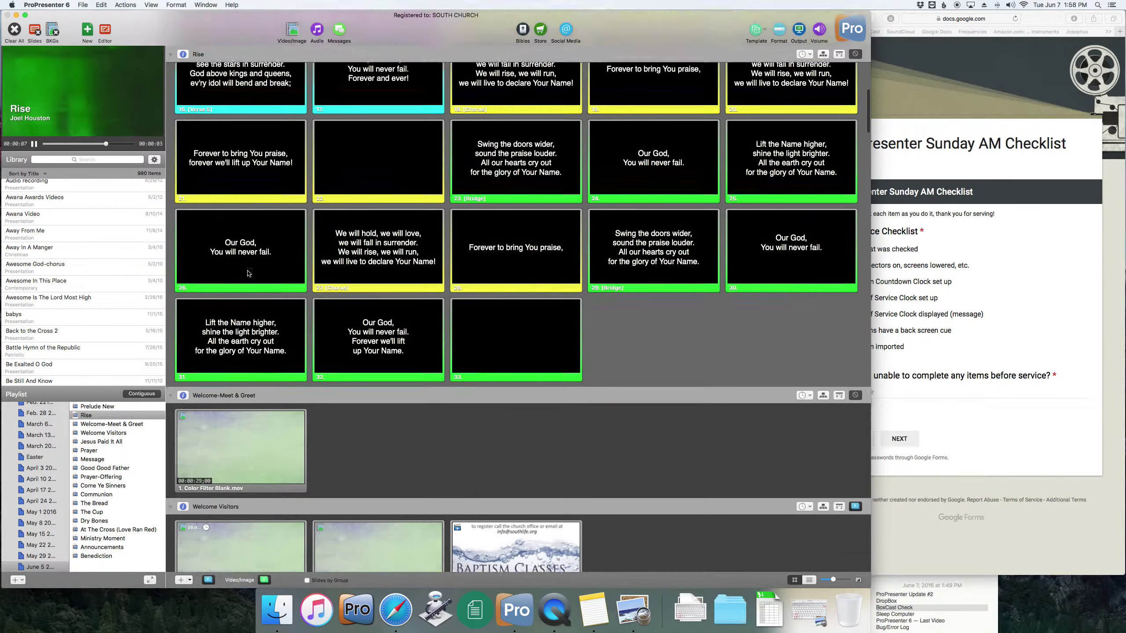
right_click(243, 280)
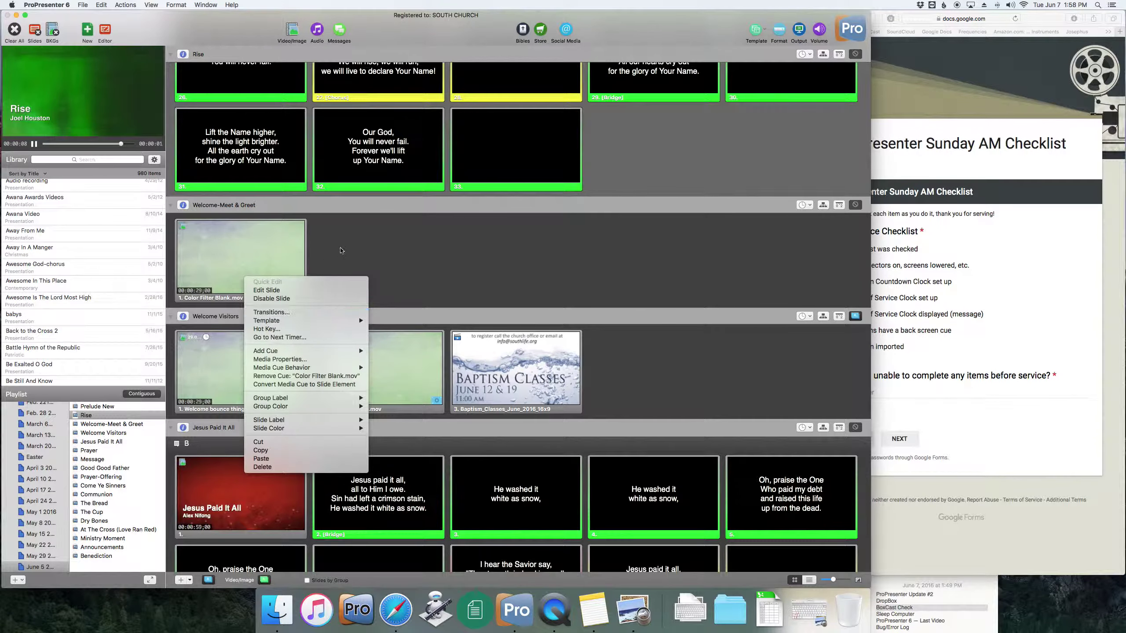
left_click(250, 252)
right_click(250, 252)
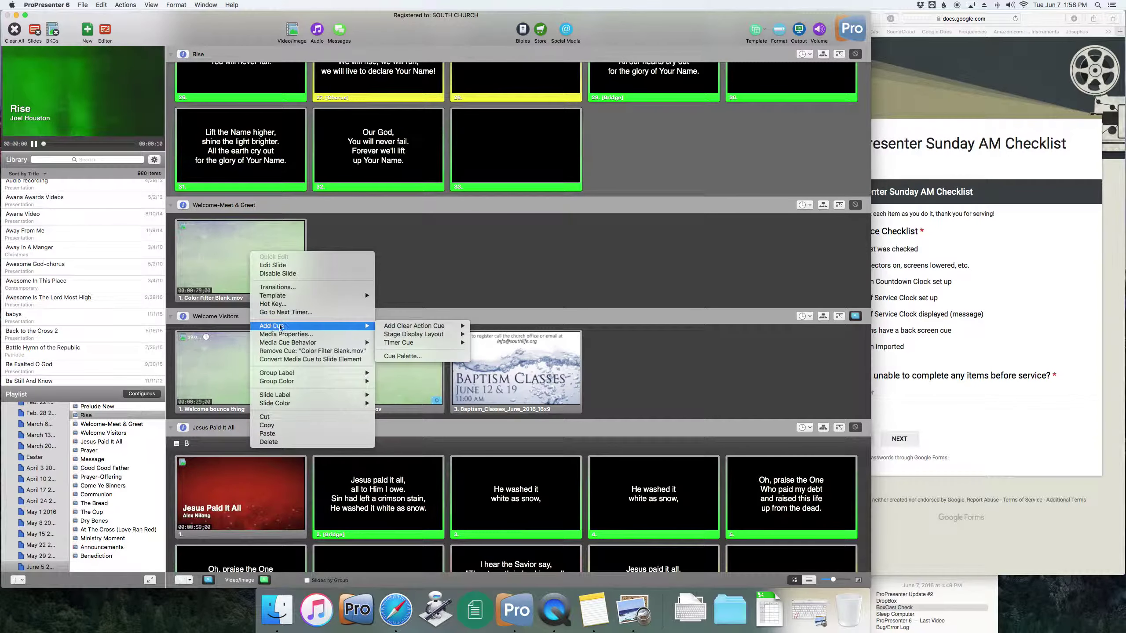
mouse_move(311, 325)
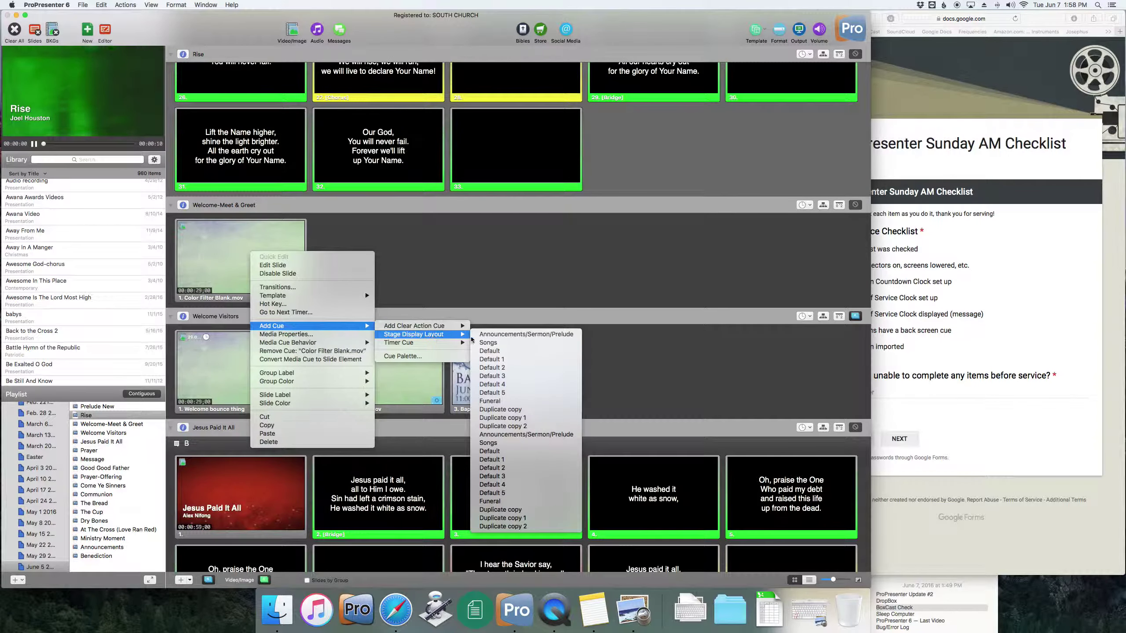
left_click(492, 335)
right_click(259, 363)
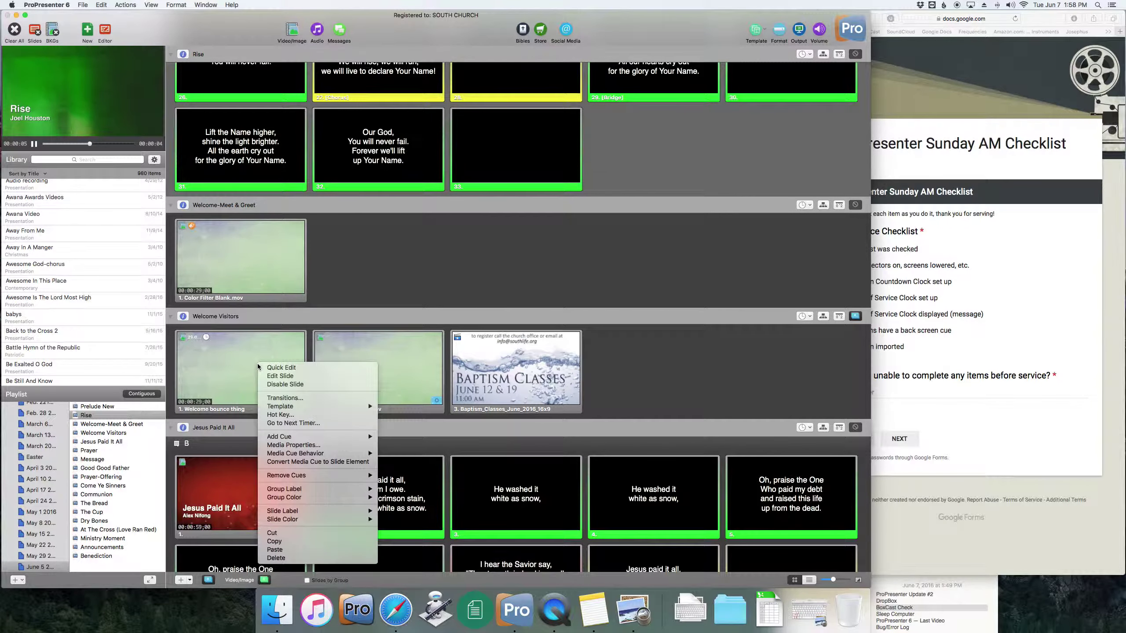
mouse_move(319, 436)
mouse_move(412, 445)
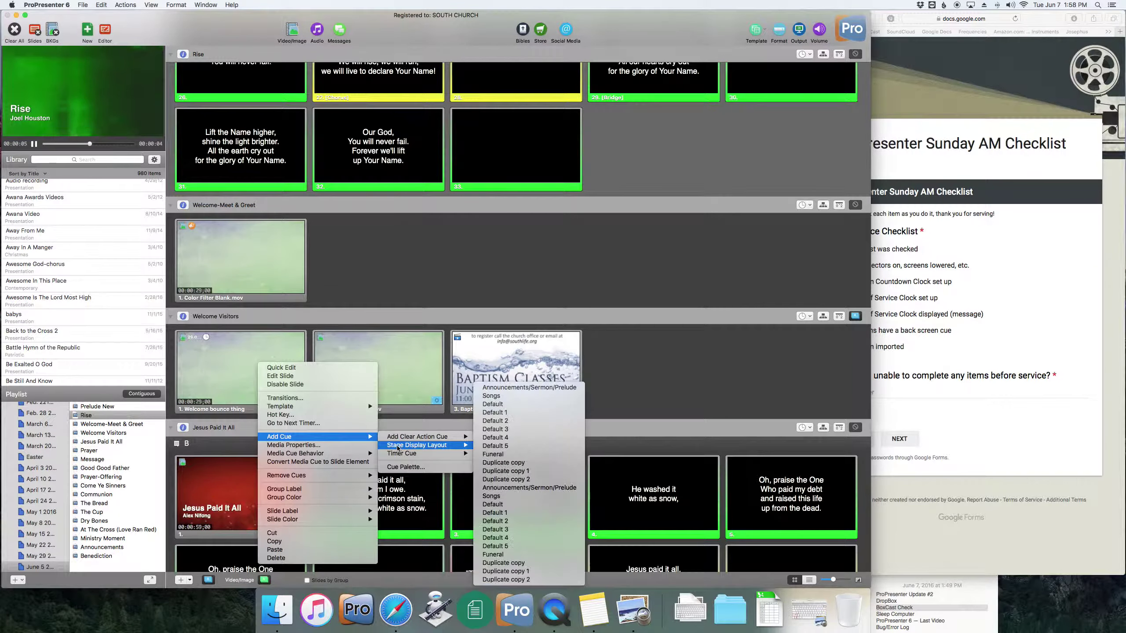
left_click(522, 388)
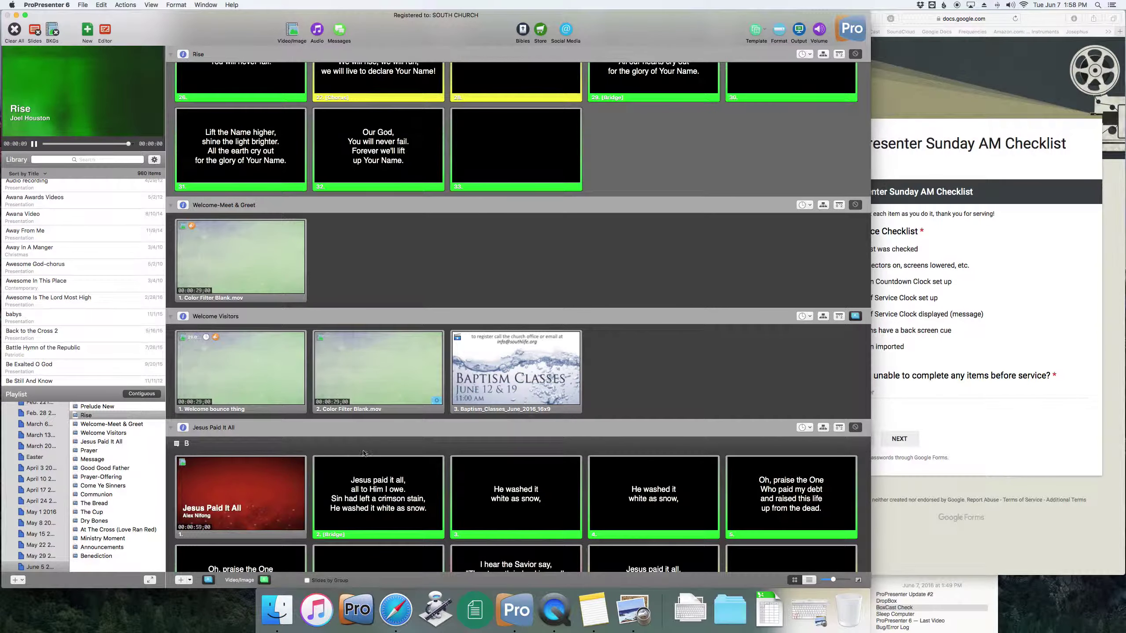
- Add a stage display layout cue to Jesus Paid It All's first slide
scroll(248, 417, "down", 3)
right_click(248, 417)
mouse_move(319, 455)
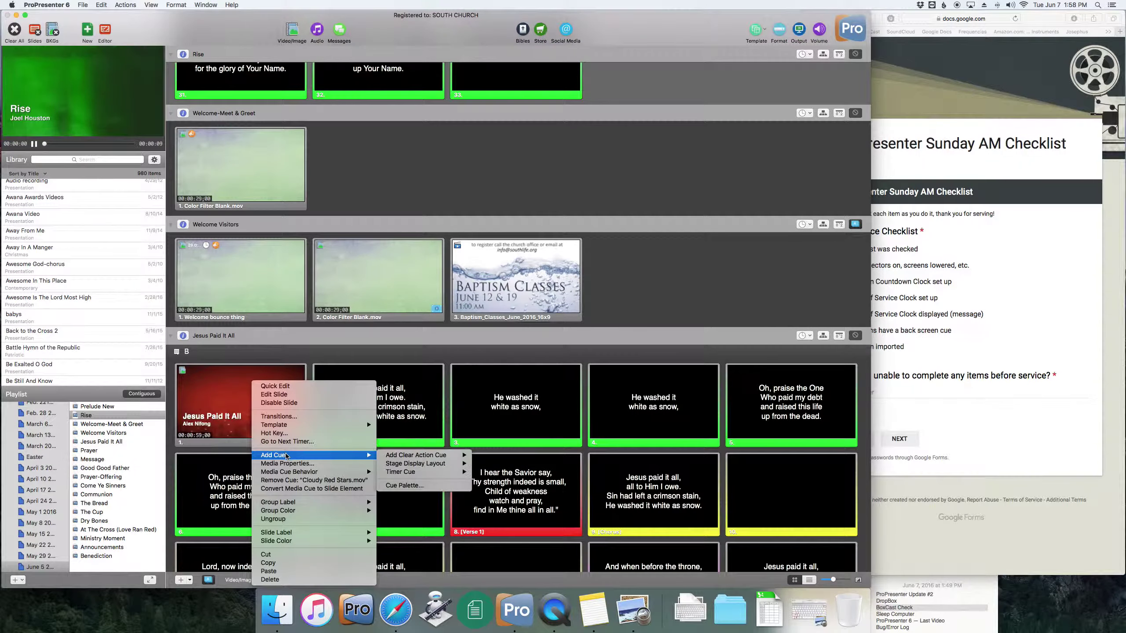
mouse_move(426, 464)
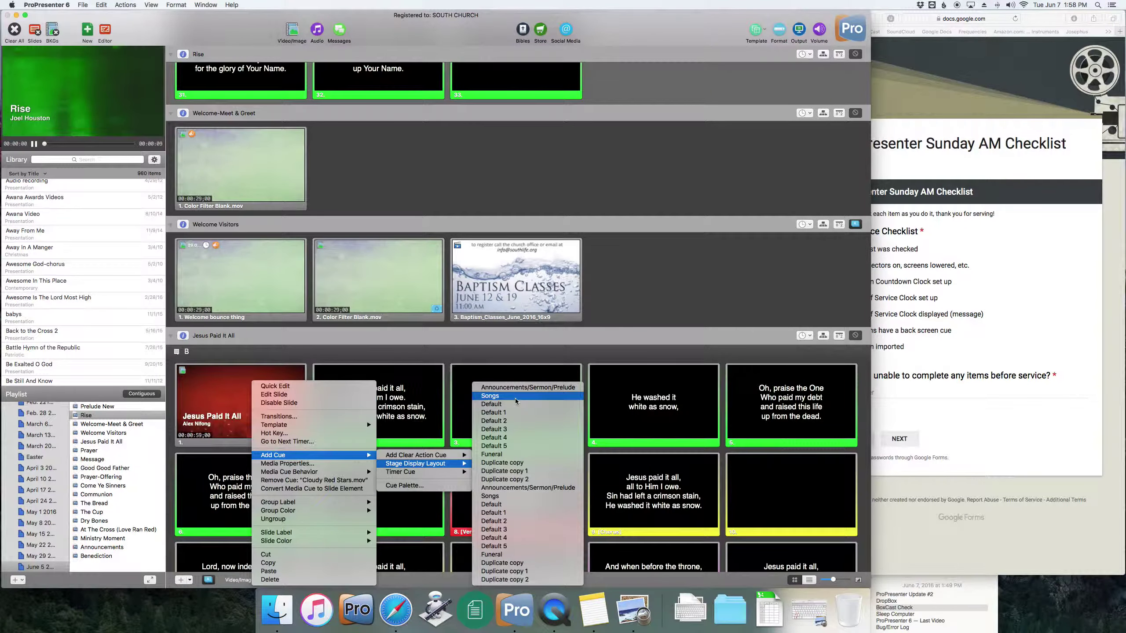
left_click(492, 397)
scroll(224, 448, "down", 6)
scroll(224, 448, "down", 10)
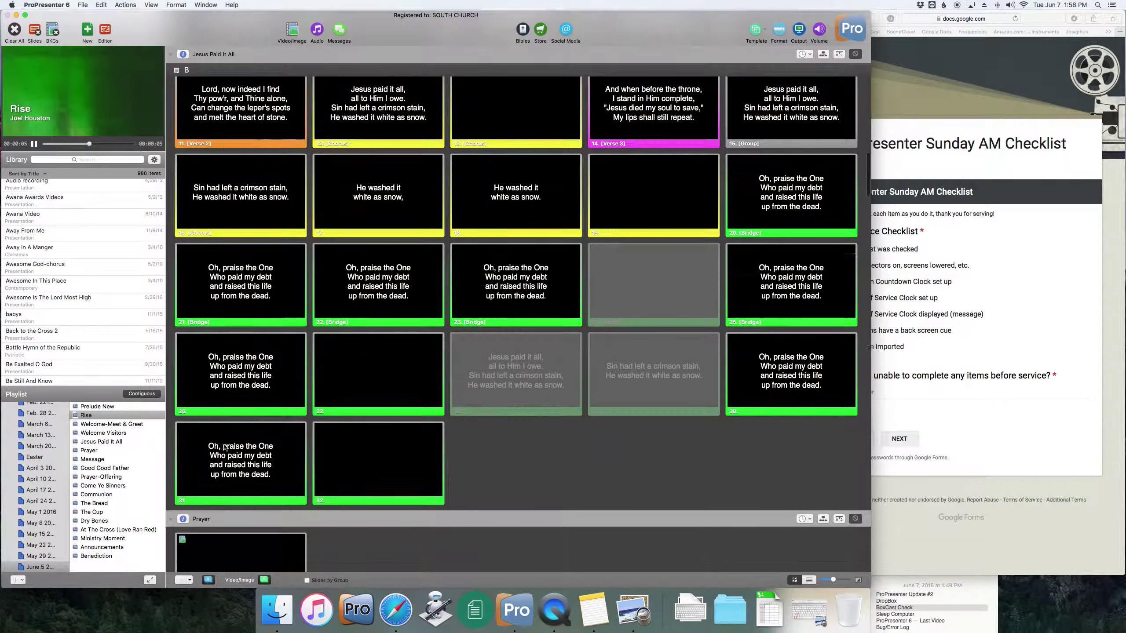
- Check the back screen cue and sermon import items, answer 'No, all is well.', and continue
left_click(941, 436)
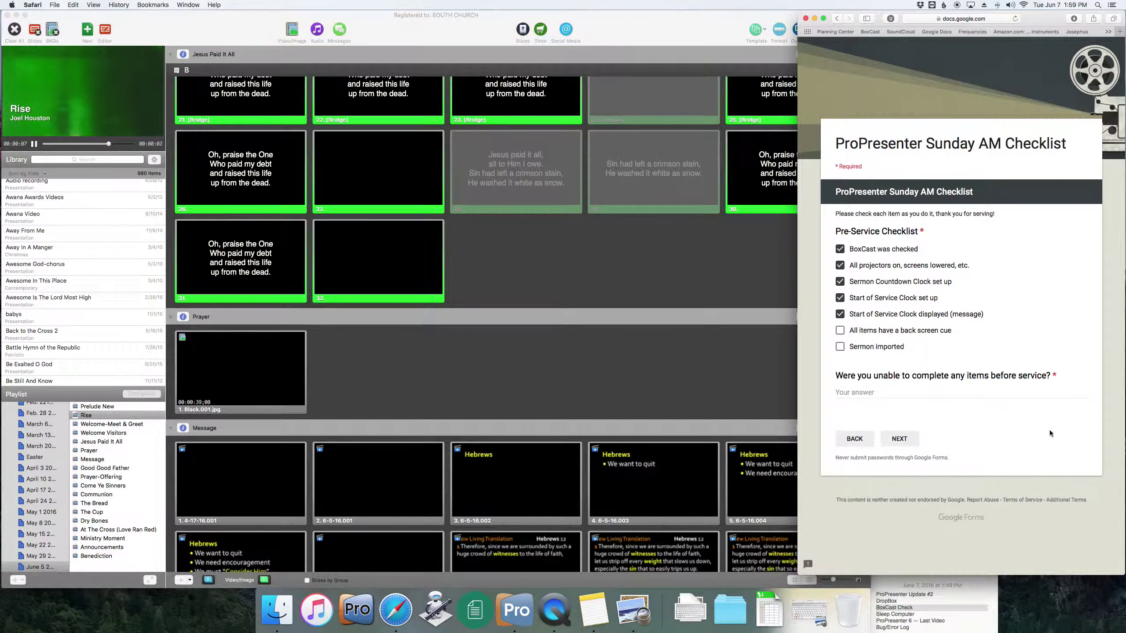
left_click(840, 330)
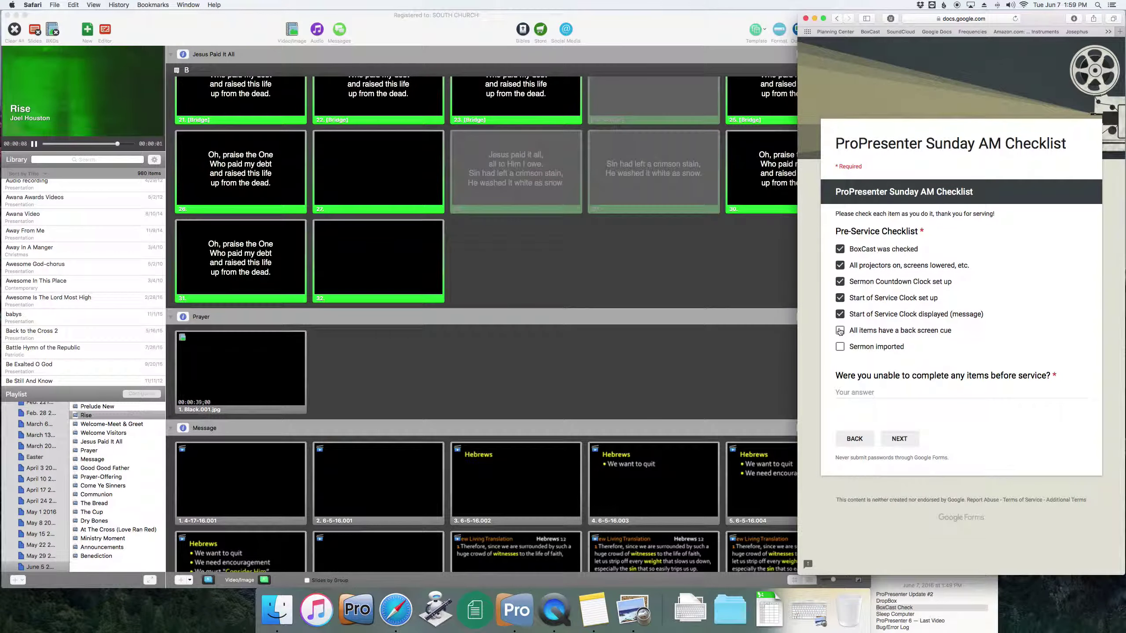
left_click(843, 350)
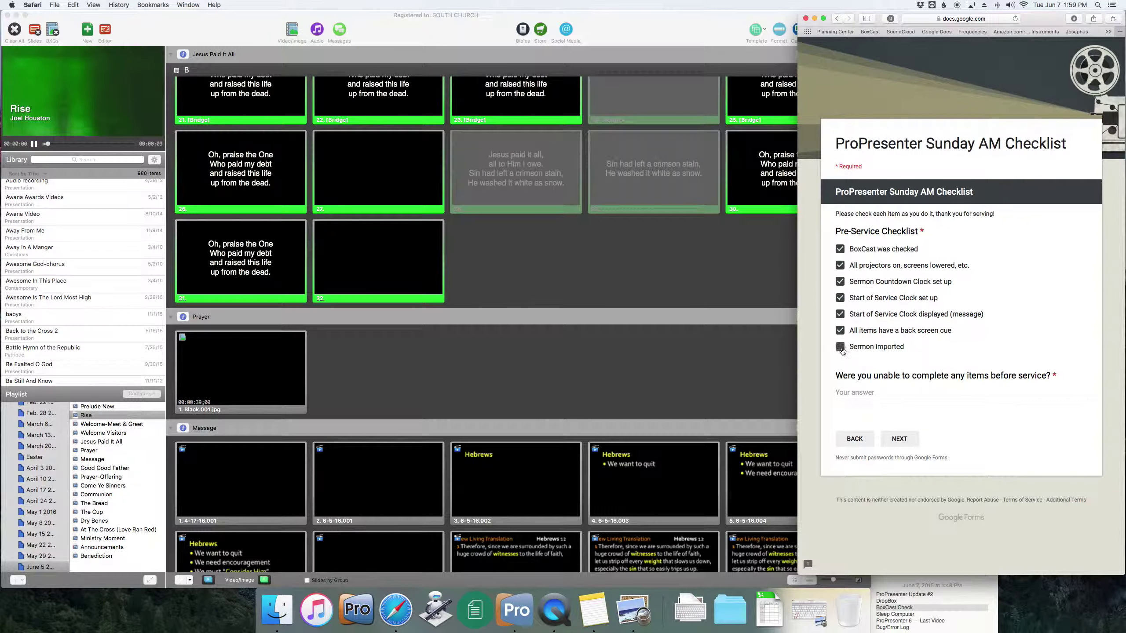
left_click(866, 391)
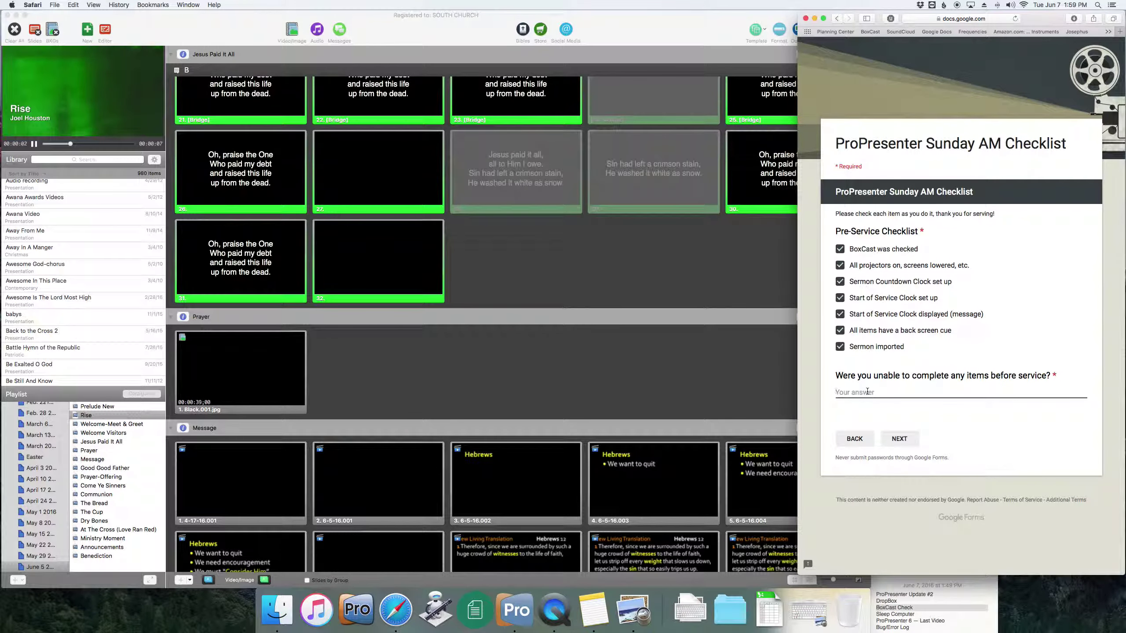
type("No, all is well.")
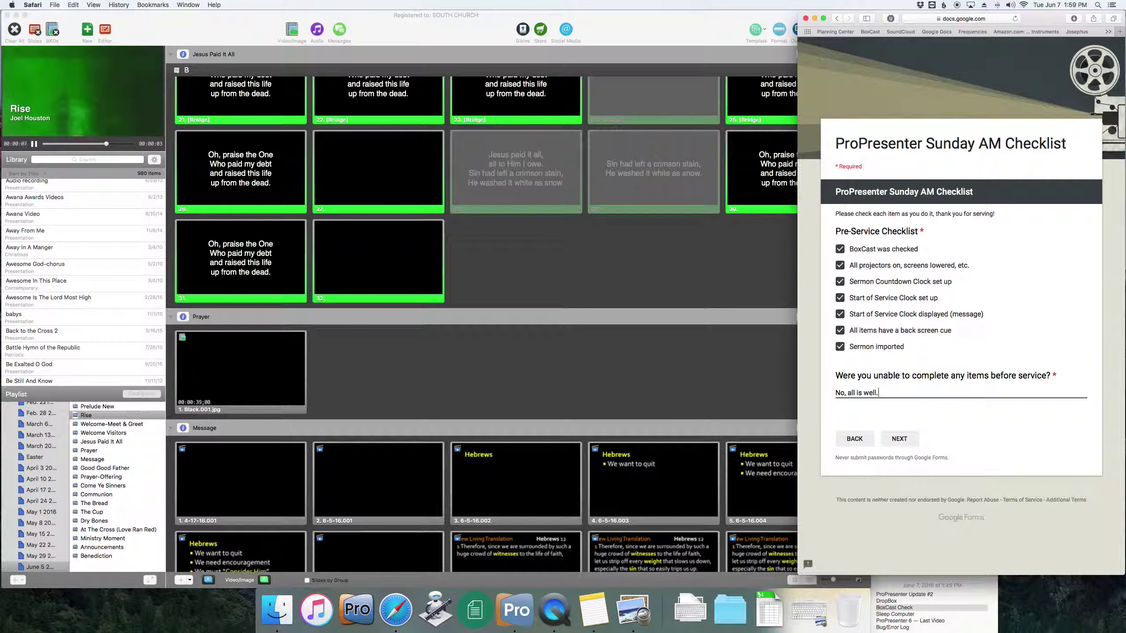
left_click(897, 437)
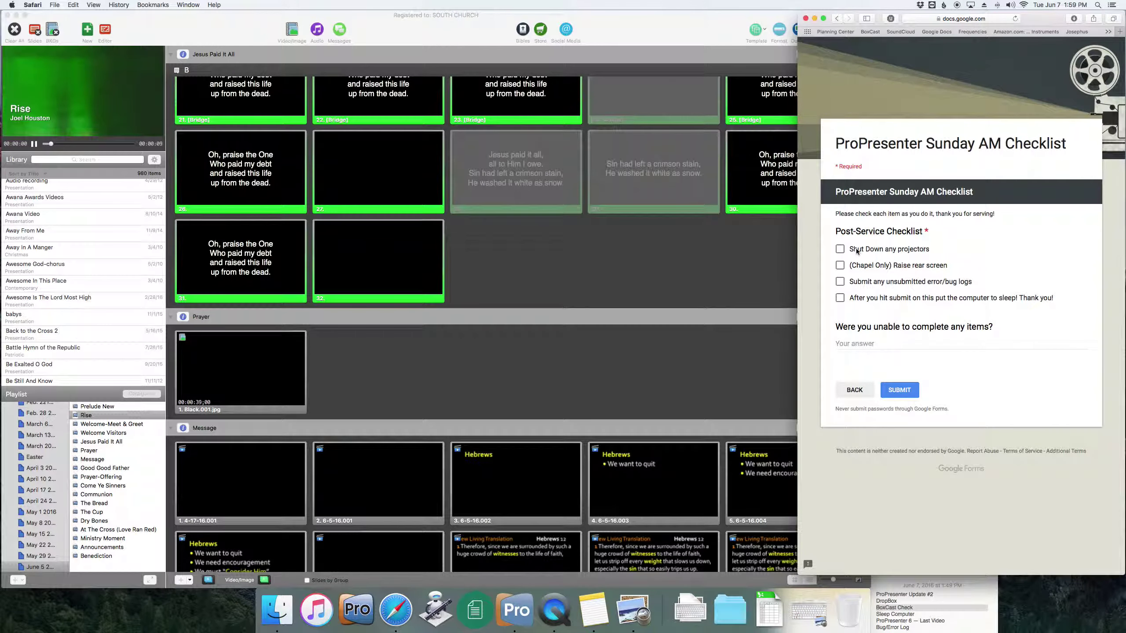
- Tick projector shutdown, chapel rear screen raised and error logs submitted, then open the Bug/Error Log form
triple_click(840, 231)
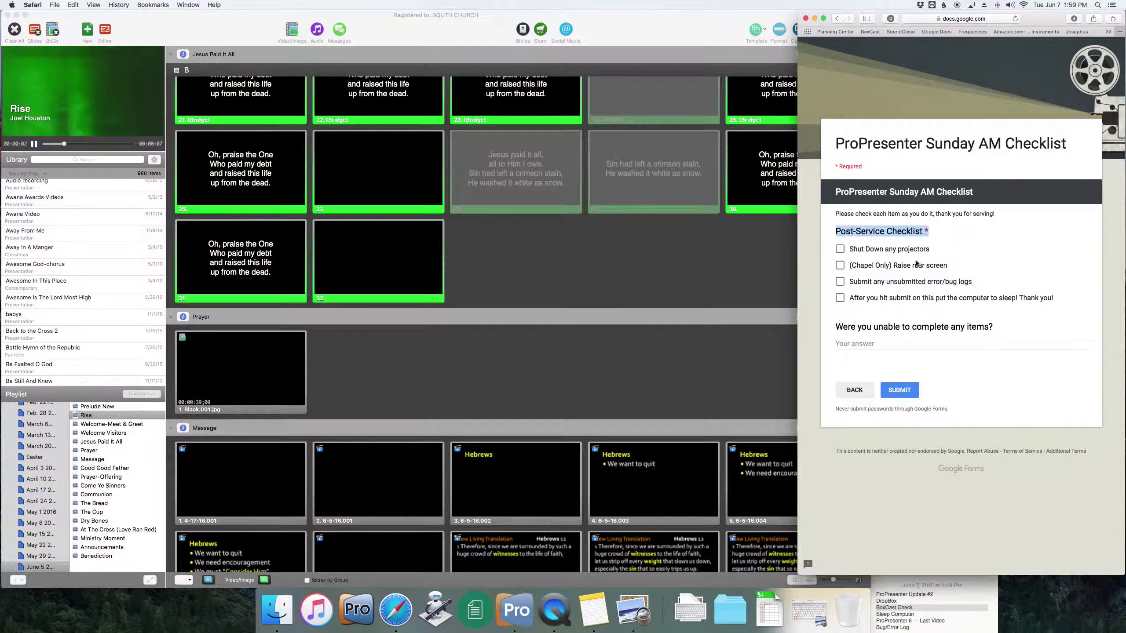
left_click(840, 253)
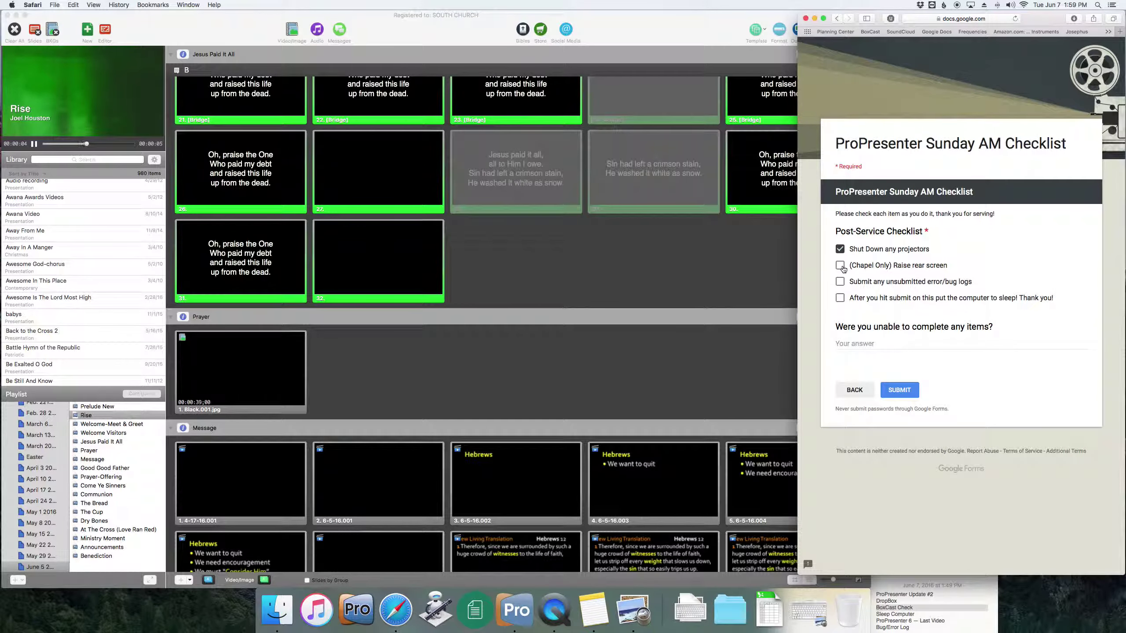
left_click(842, 267)
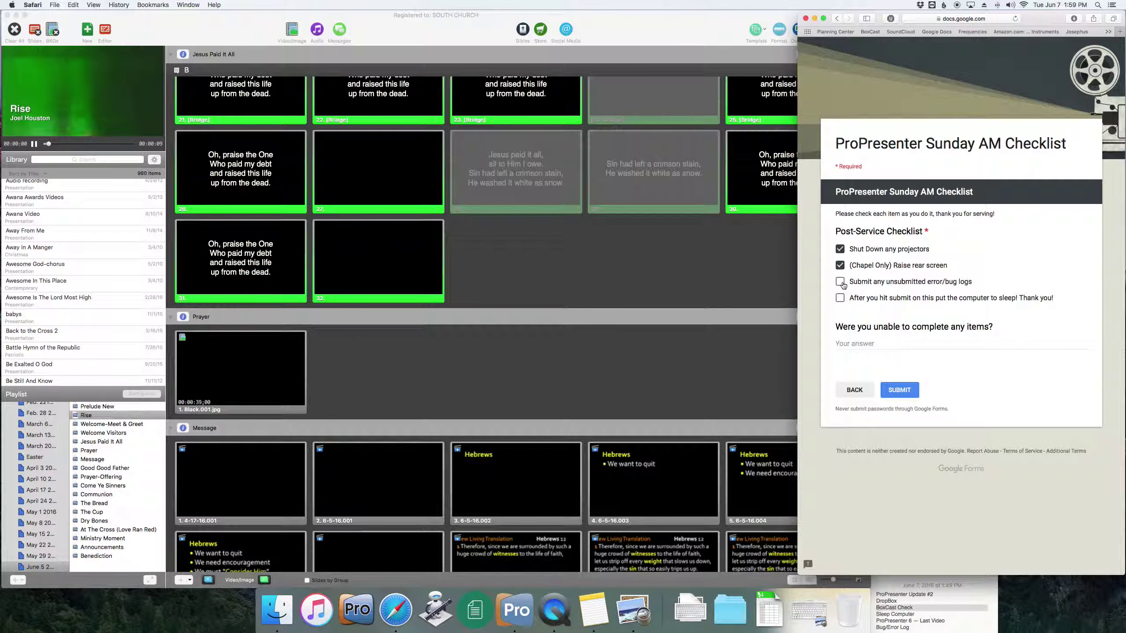
left_click(840, 283)
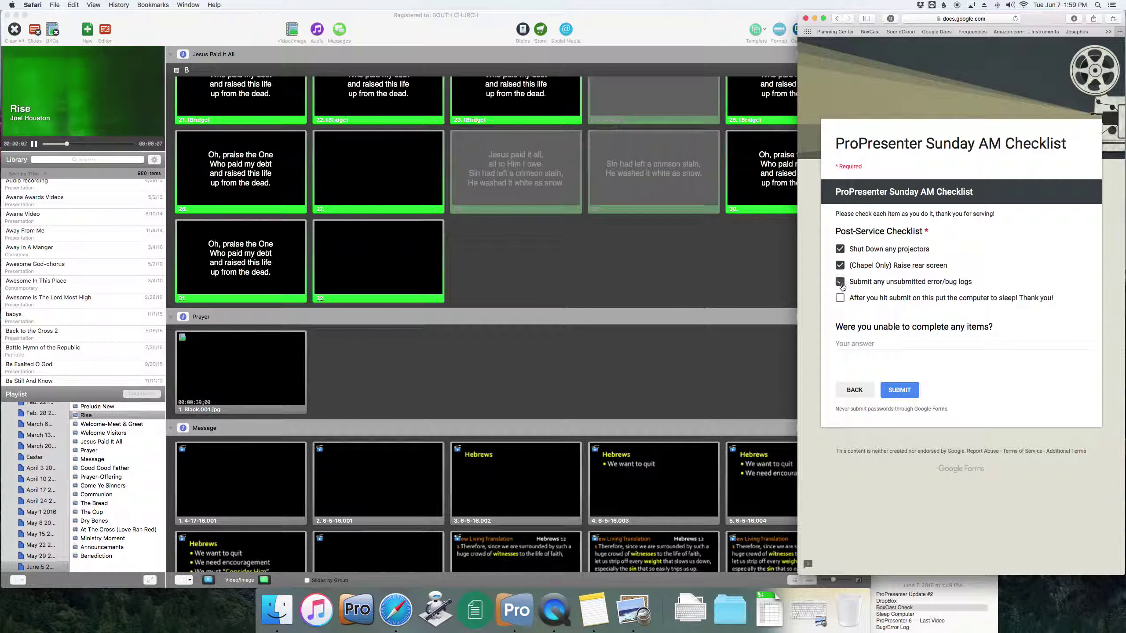
left_click(481, 614)
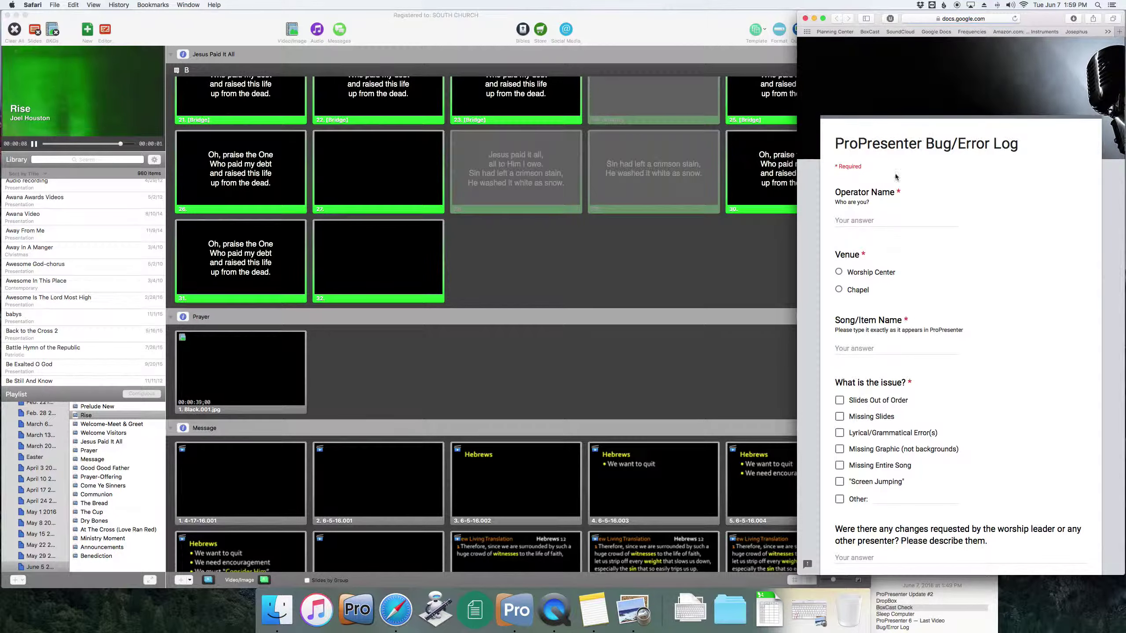
- Scroll through the Bug/Error Log form, then close it without submitting
scroll(869, 219, "down", 5)
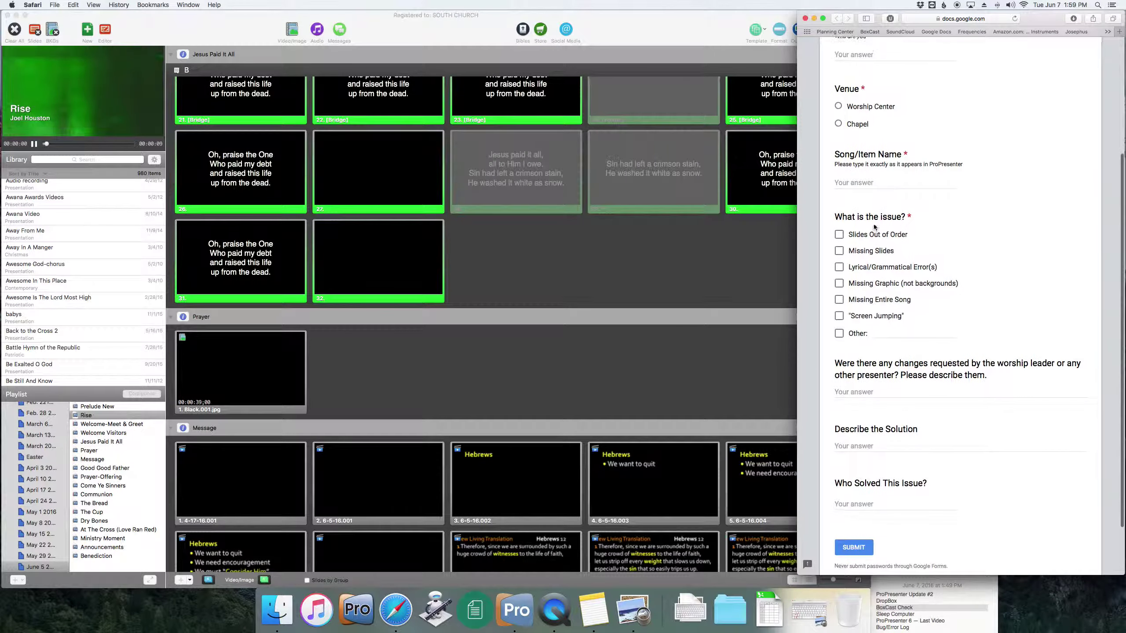
scroll(875, 227, "up", 5)
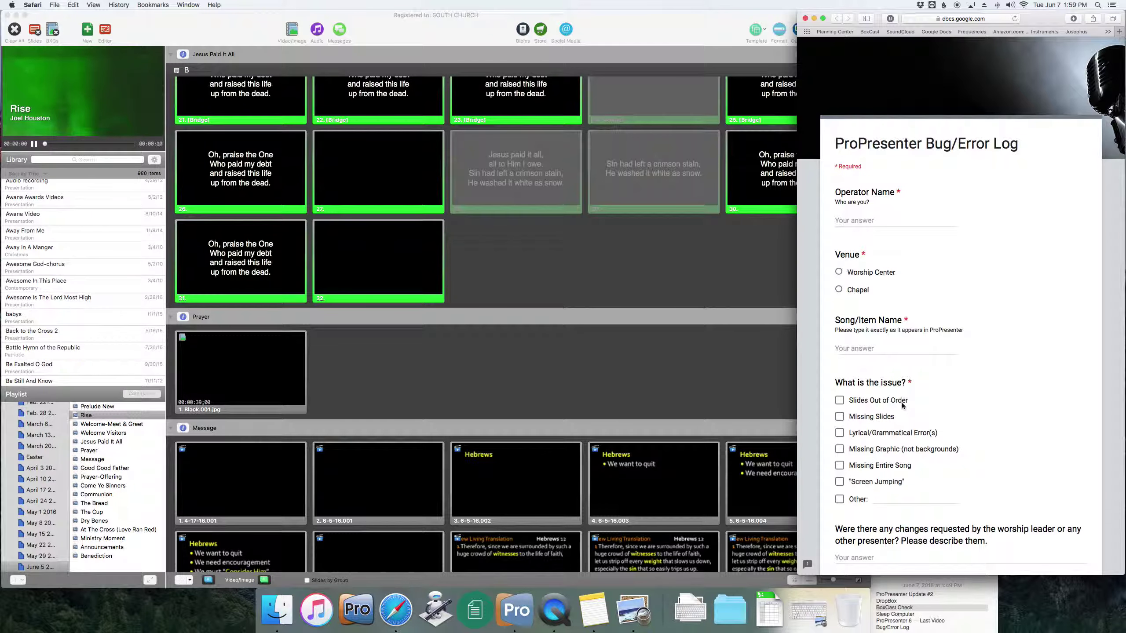
scroll(882, 435, "down", 3)
scroll(884, 457, "down", 5)
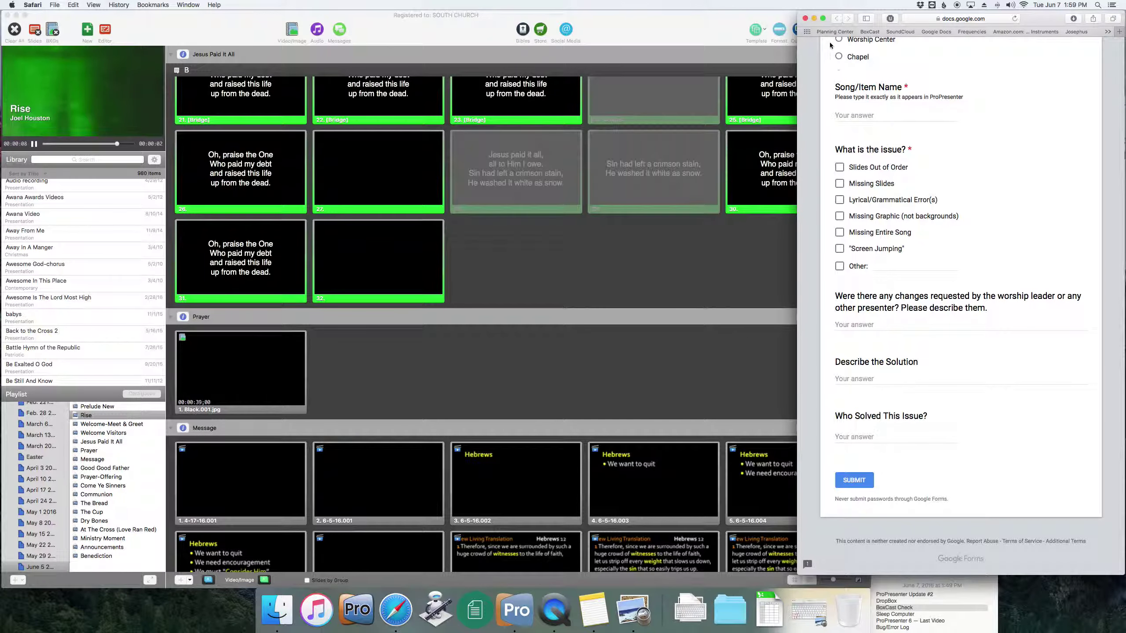
left_click(805, 18)
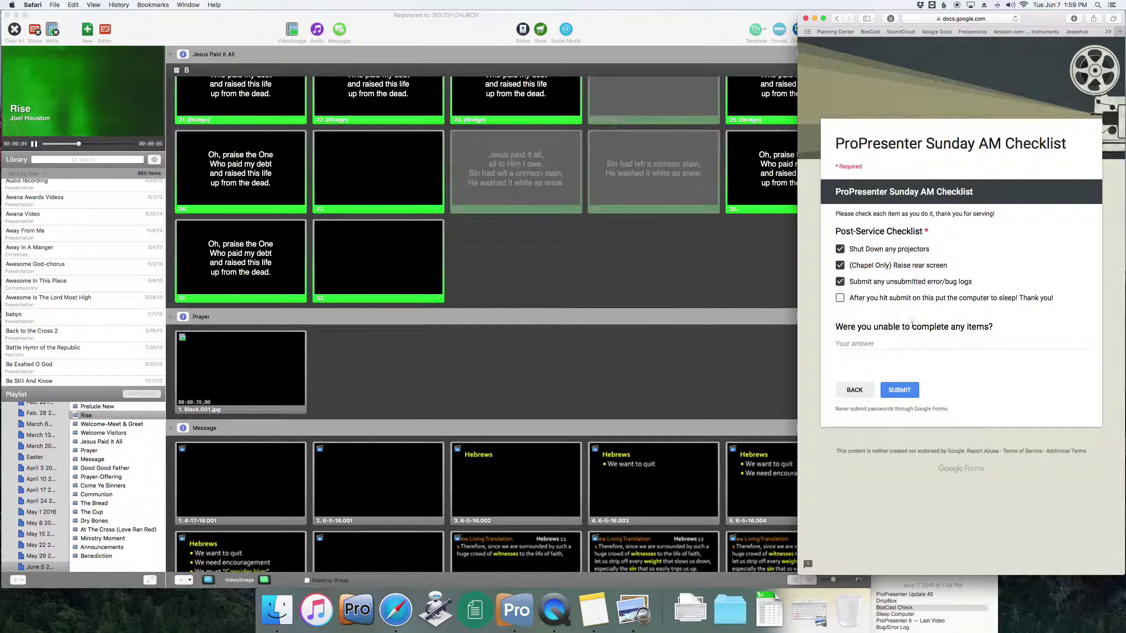
- Tick the computer-sleep item, answer 'No', and submit the Sunday AM Checklist
left_click(842, 301)
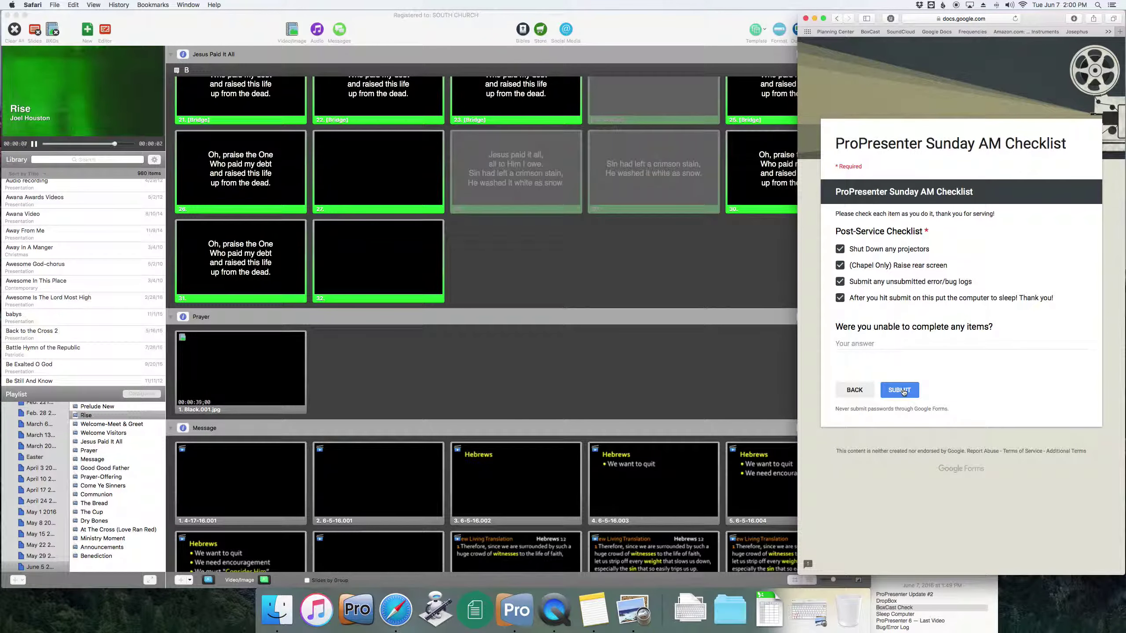
left_click(886, 347)
type("No")
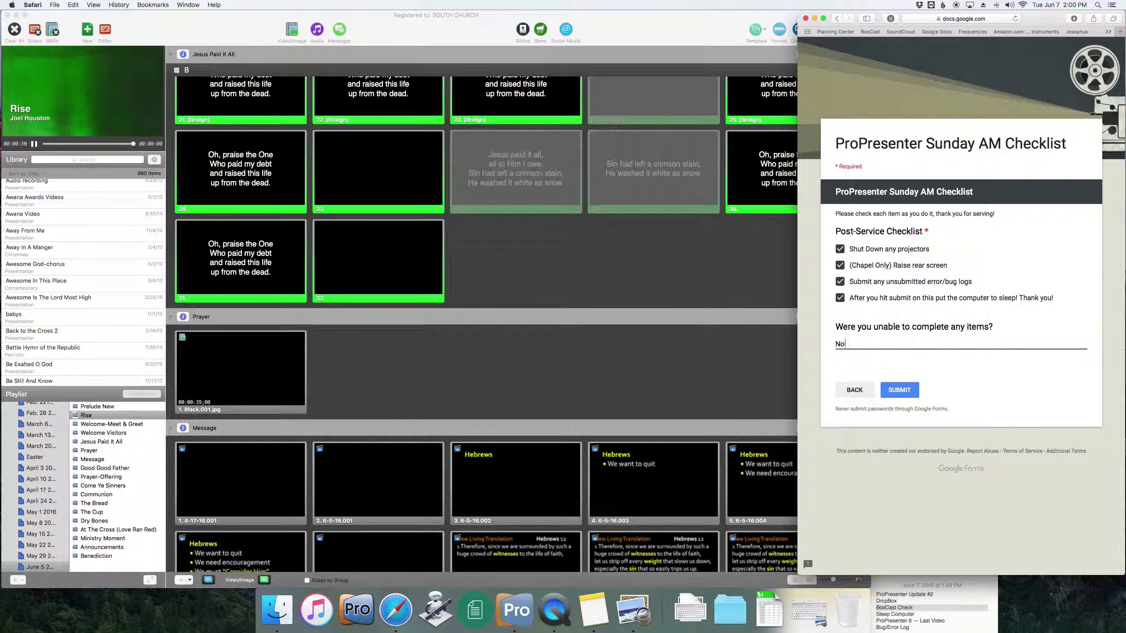
left_click(905, 383)
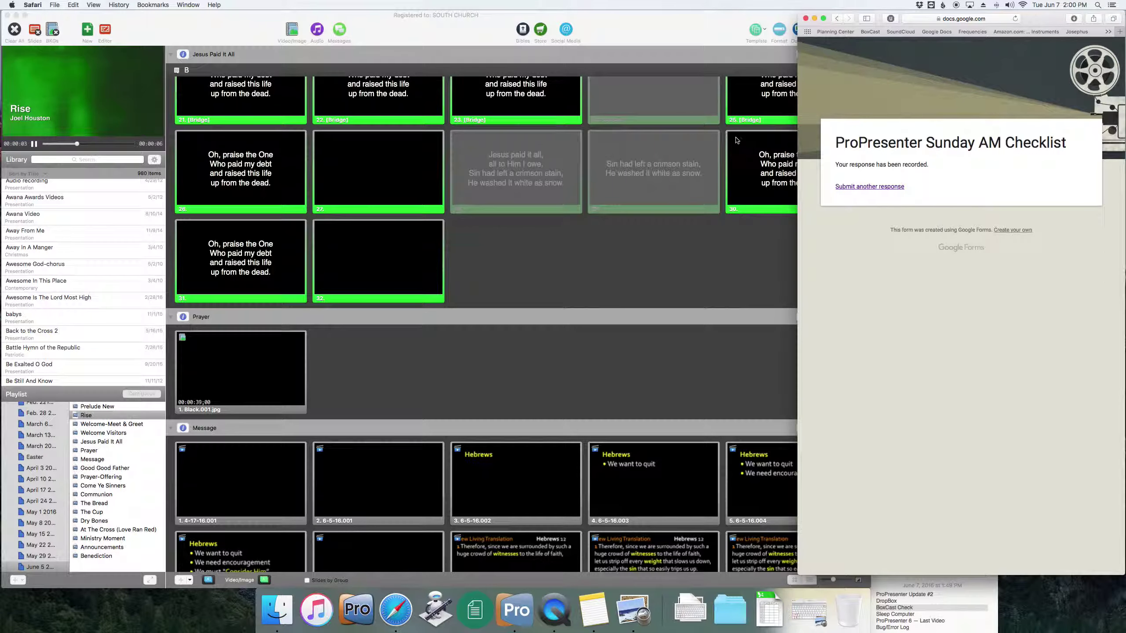
- Choose Sleep from the Apple menu, then return to the submitted checklist window
left_click(11, 5)
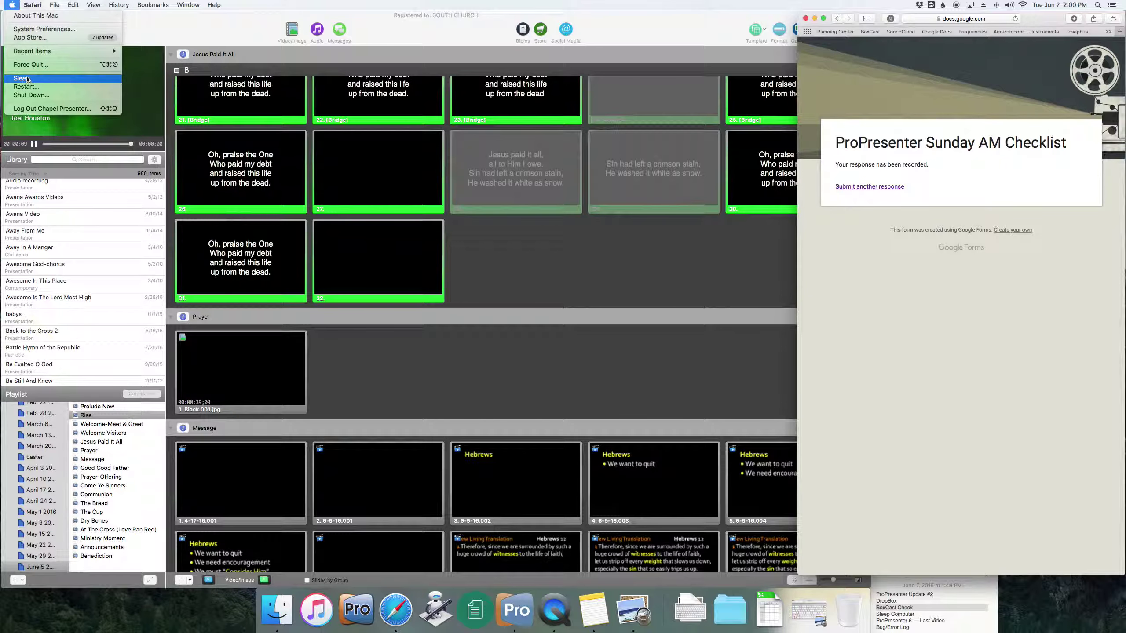
left_click(27, 78)
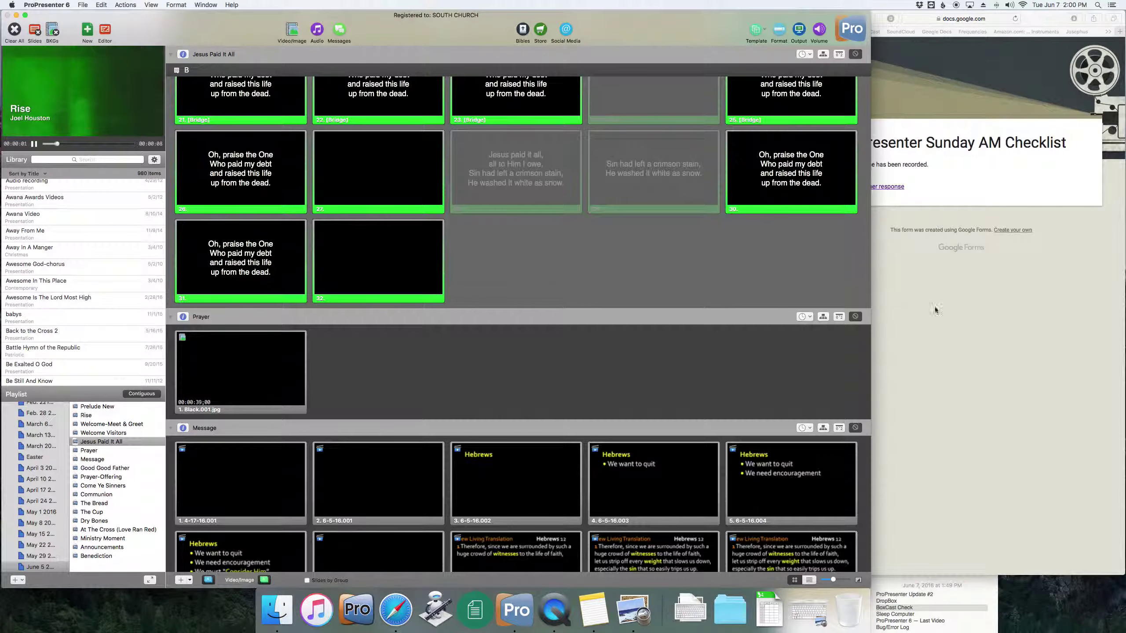
left_click(936, 309)
- Close the submitted checklist window and bring ProPresenter back to the front
left_click(806, 18)
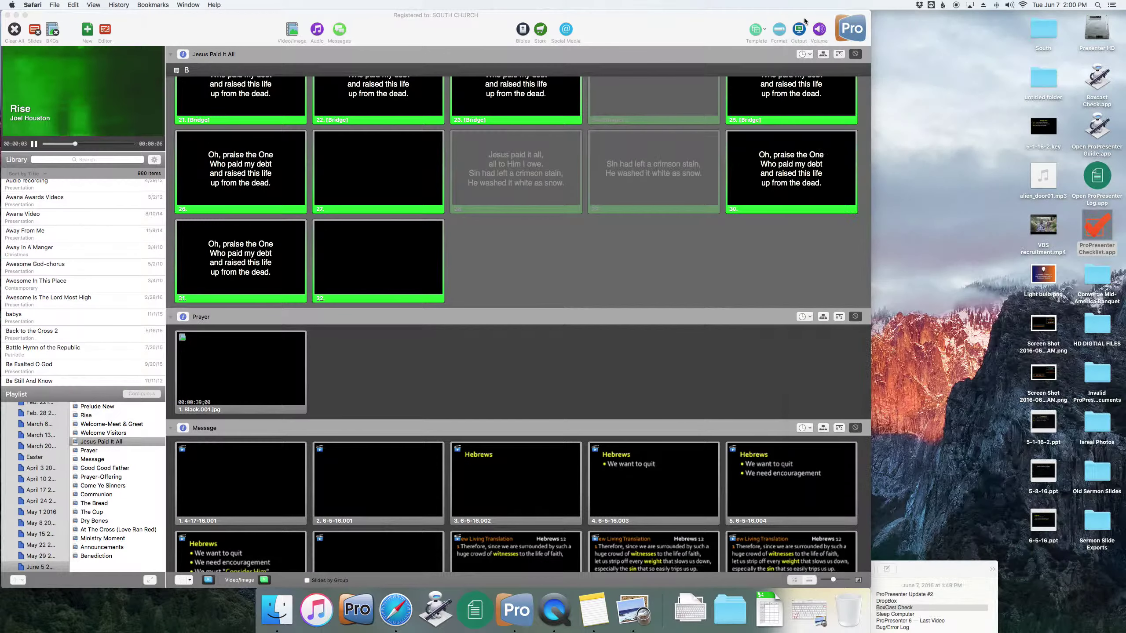
left_click(909, 155)
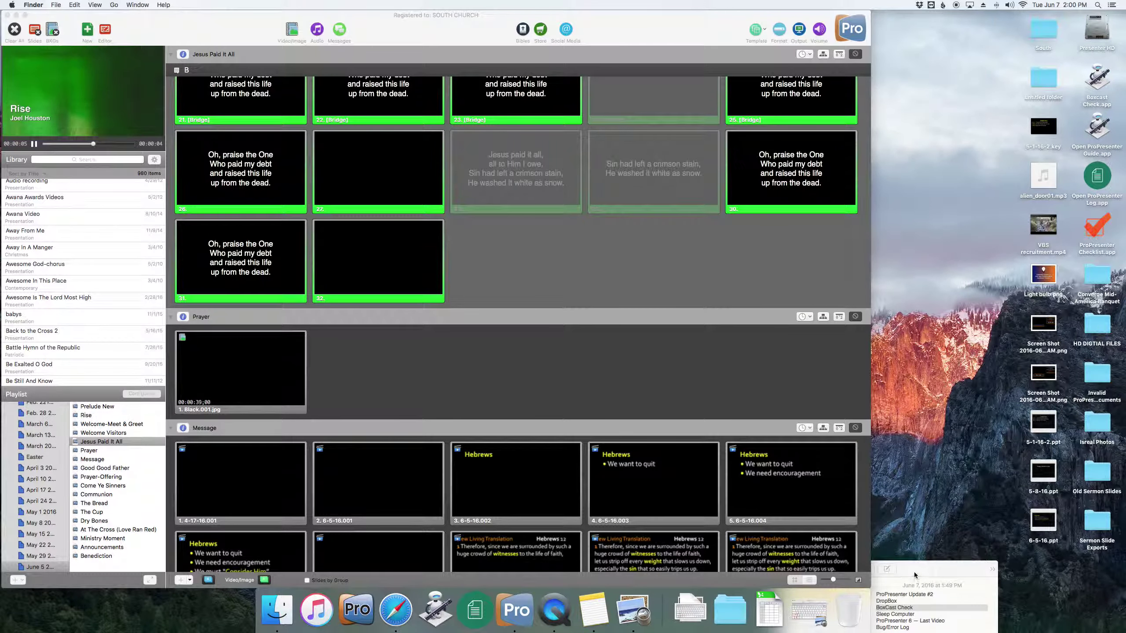
left_click(739, 405)
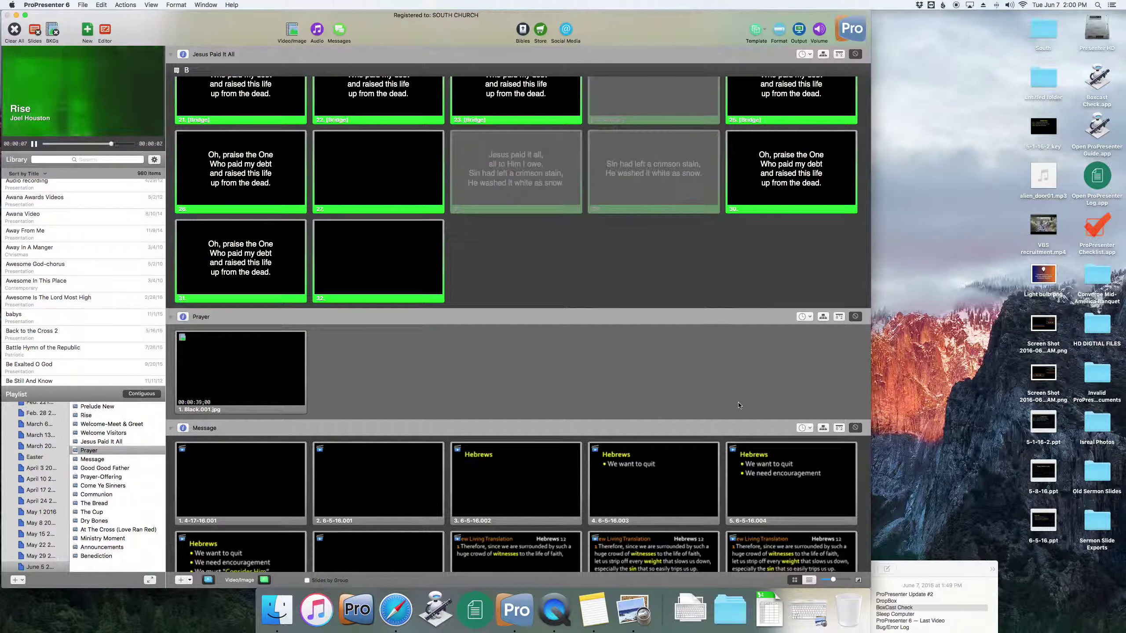
- Restore the eMxT.png keyboard screenshot in Preview, centre it, review it, then close it
left_click(818, 612)
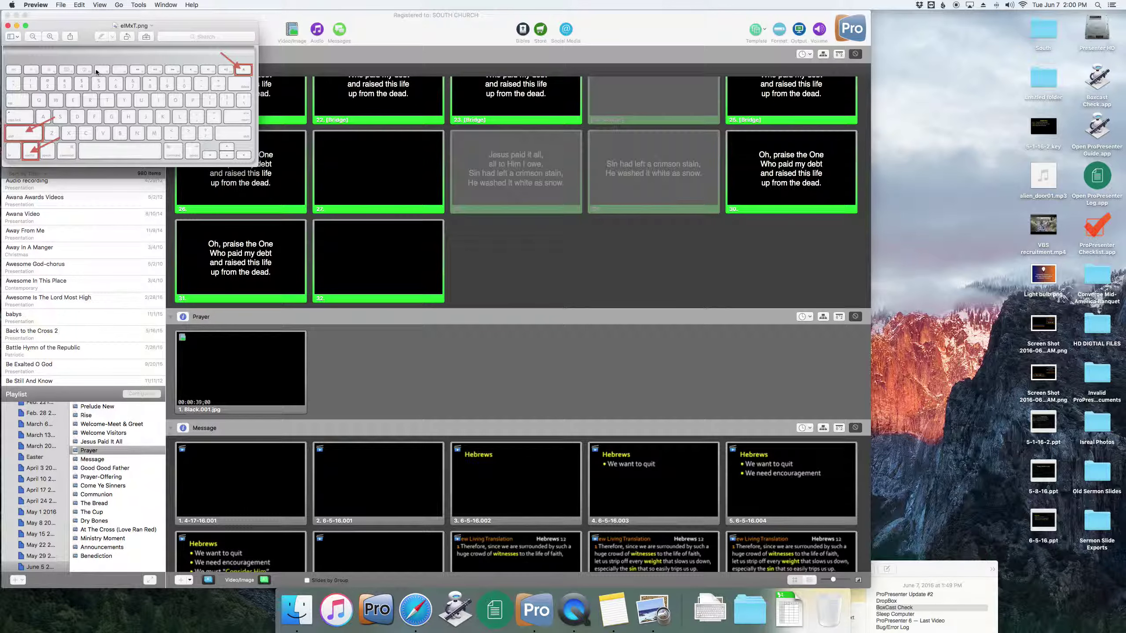
left_click_drag(97, 74, 614, 149)
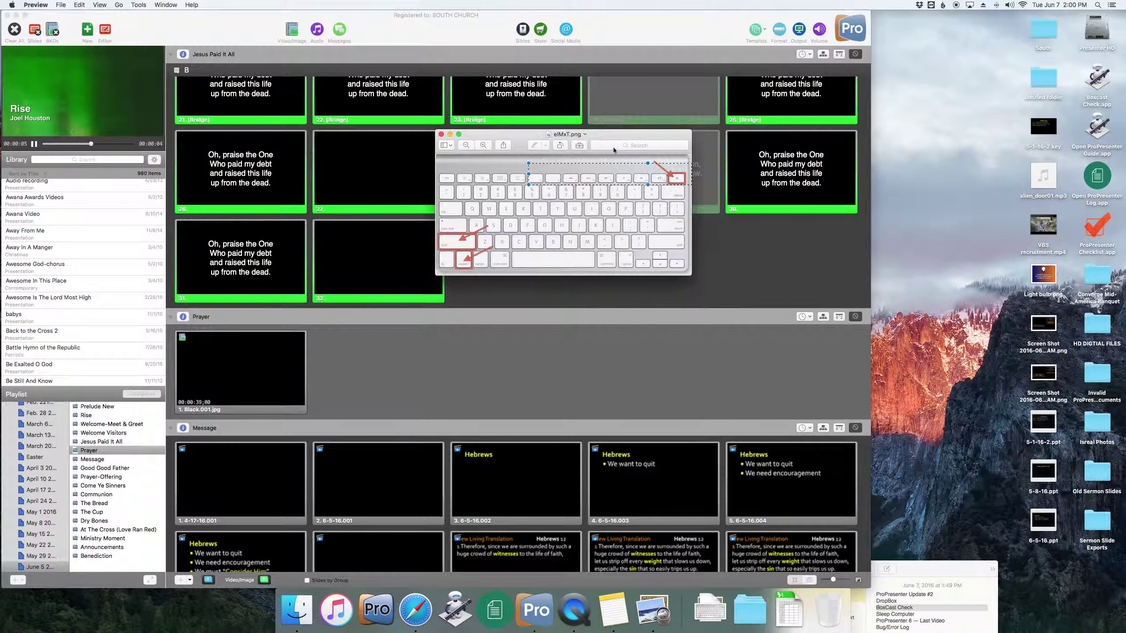
left_click(595, 245)
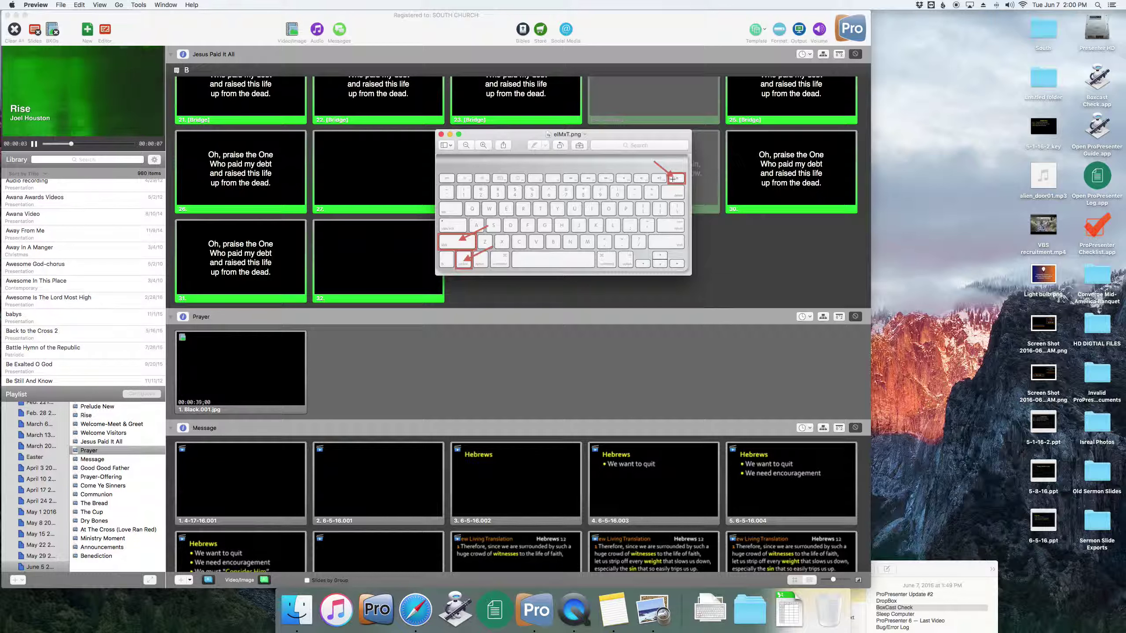
left_click(441, 135)
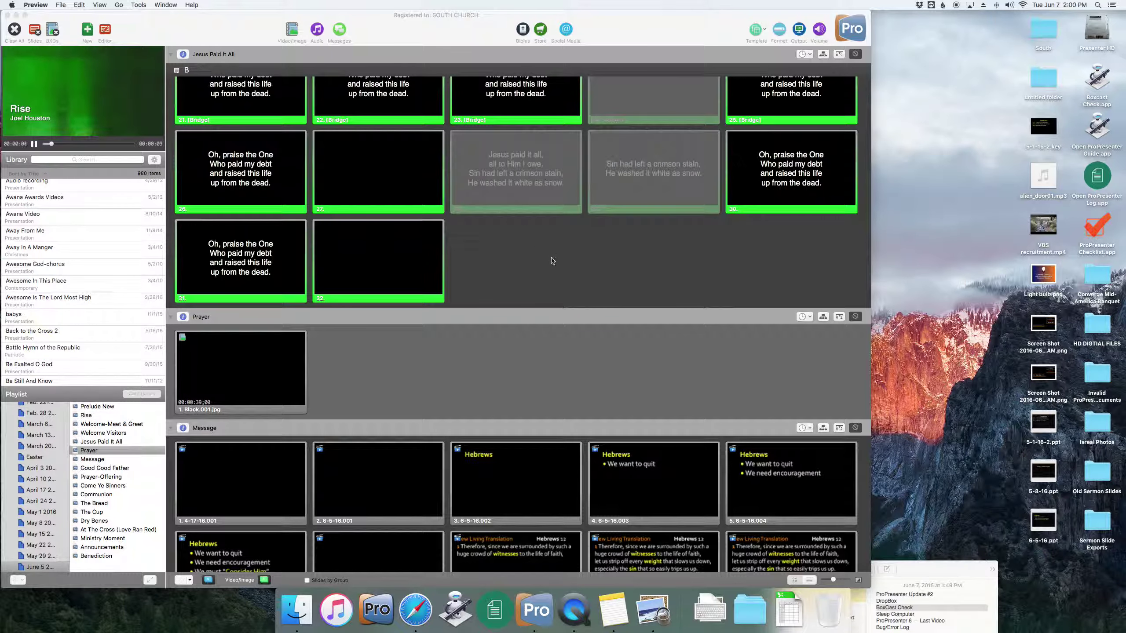
- Quit Preview and raise the Notes window so the ProPresenter Update #2 note list shows
key("super+q")
left_click(916, 622)
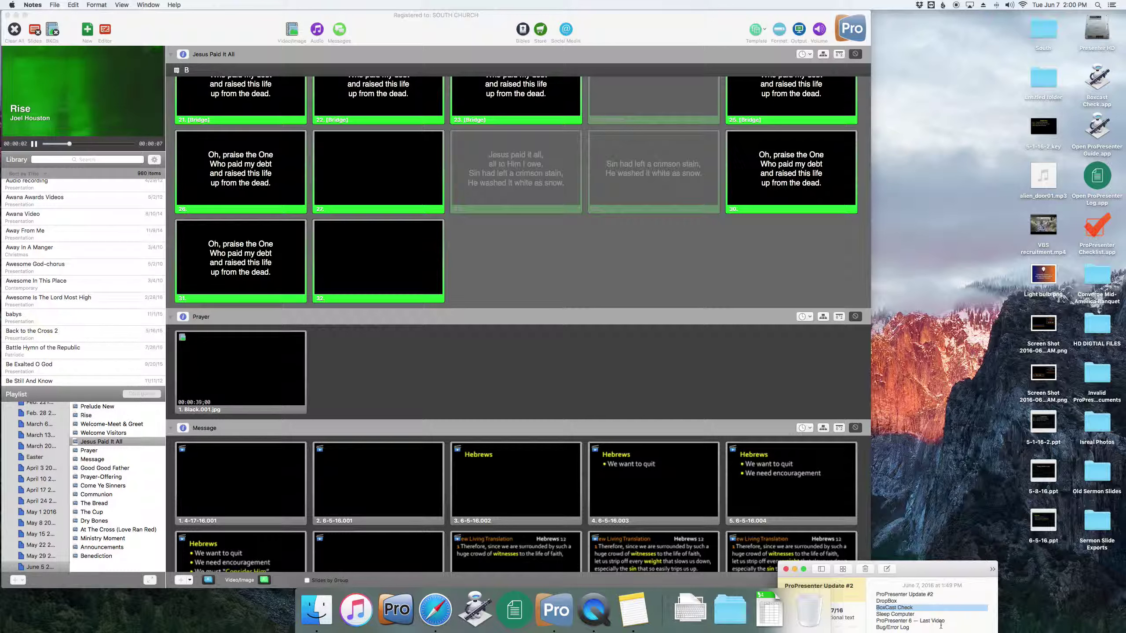
left_click_drag(941, 625, 847, 624)
left_click(926, 624)
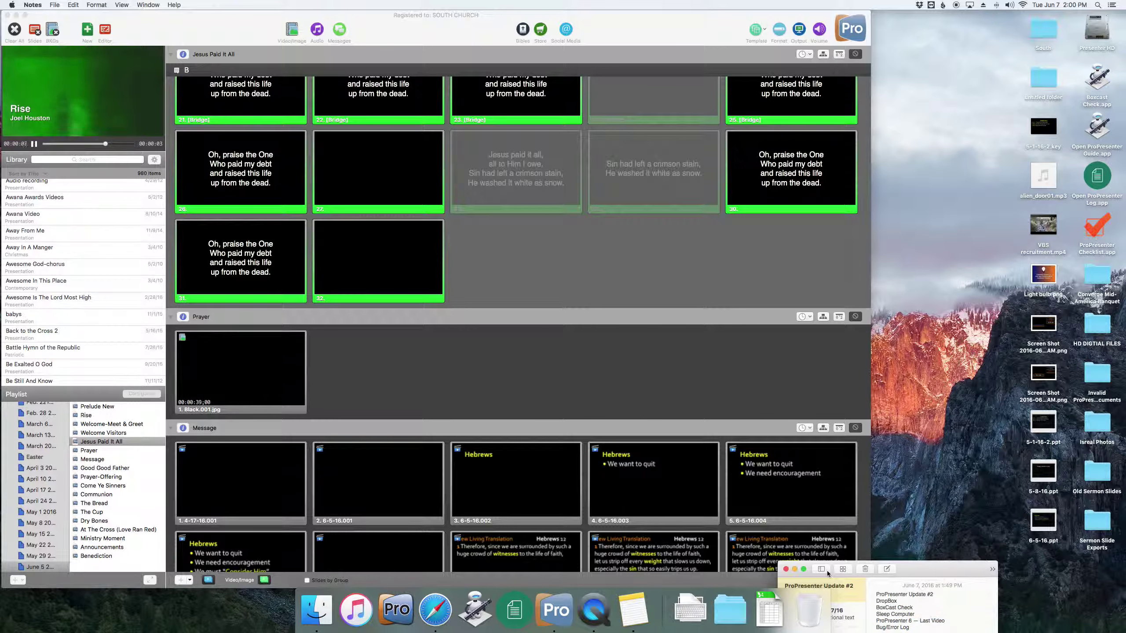
left_click_drag(920, 575, 1031, 558)
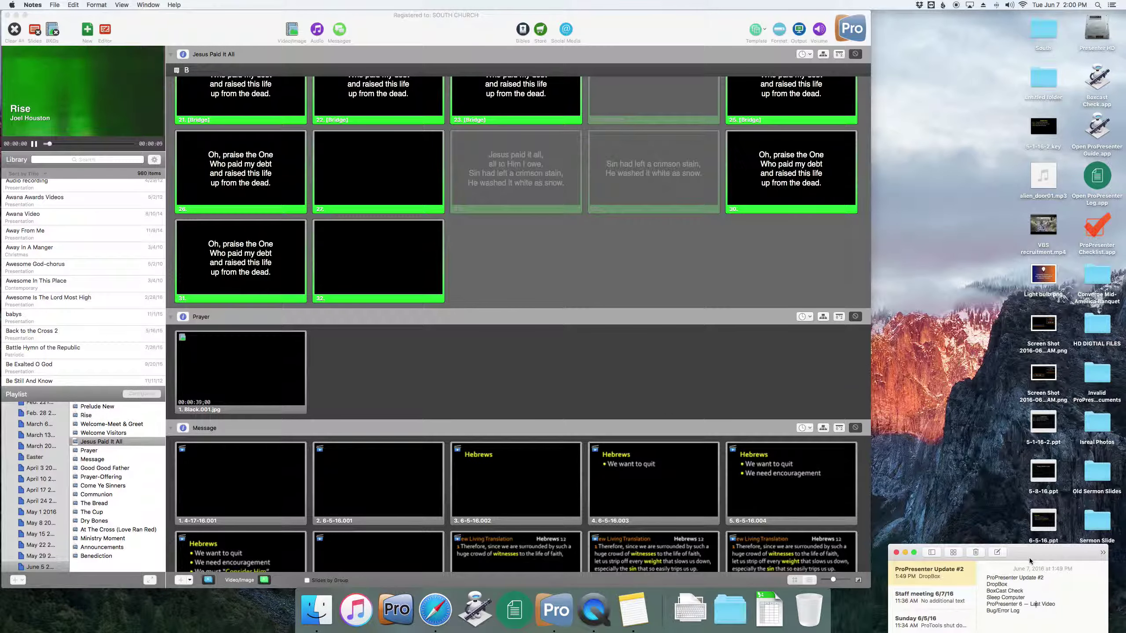